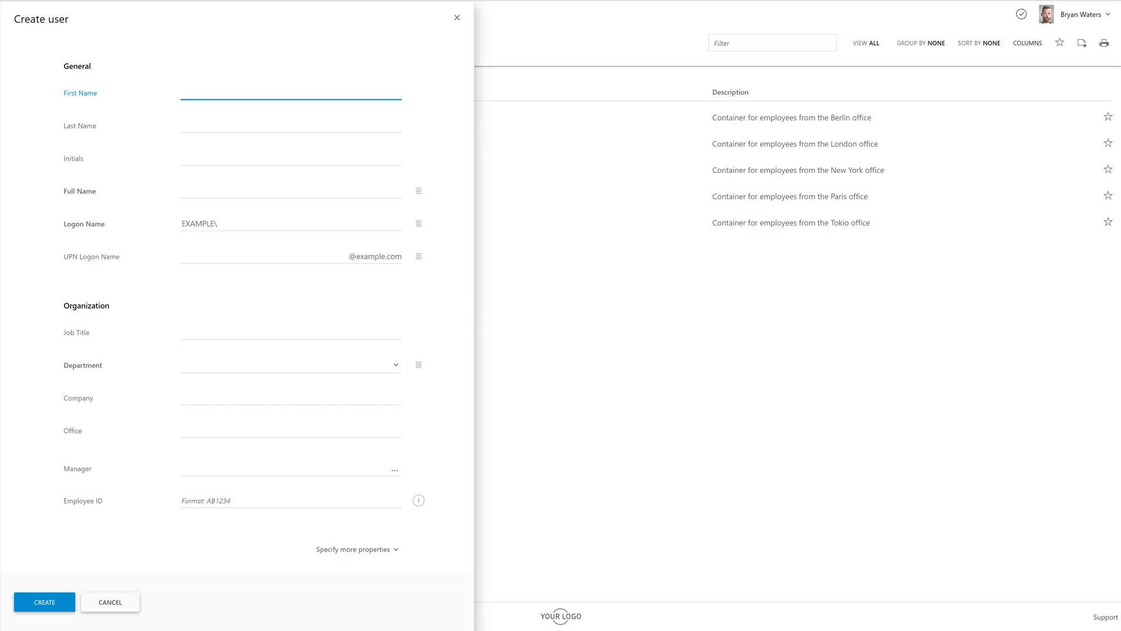
- Type the new user's first name, then the last name, so the full and logon names auto-fill
type("Jennif")
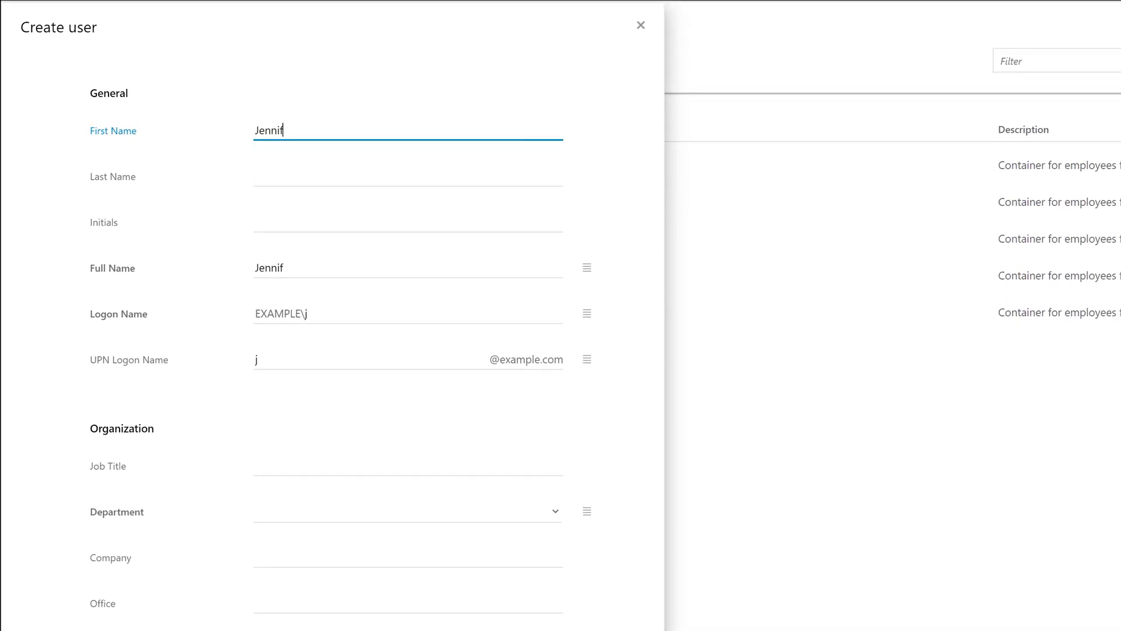
type("er")
key("Tab")
type("Smi")
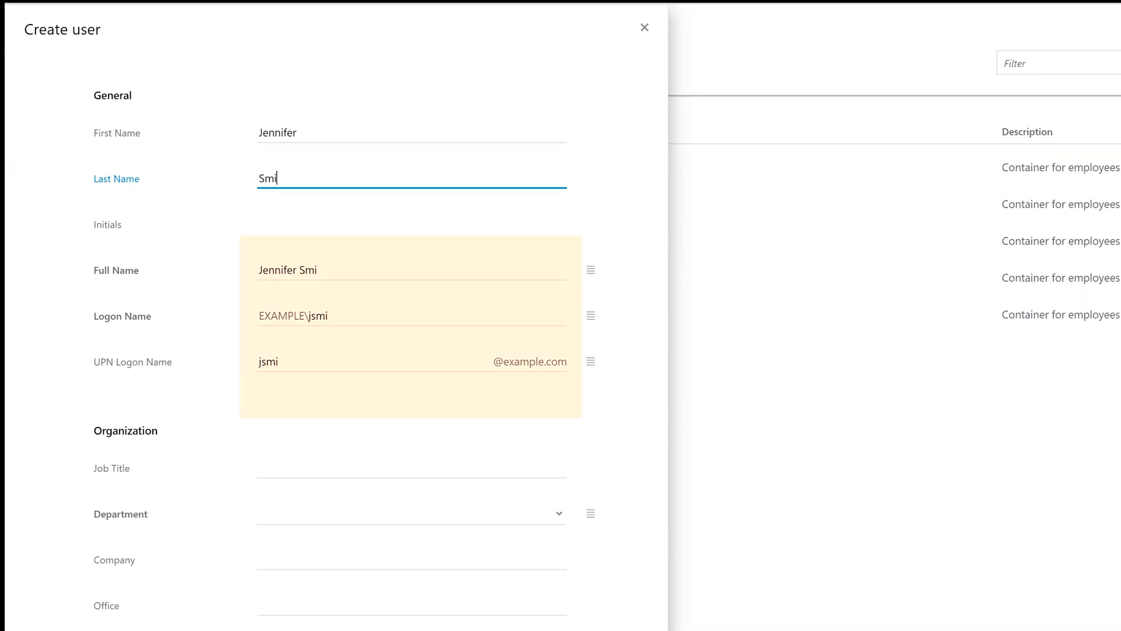
type("th")
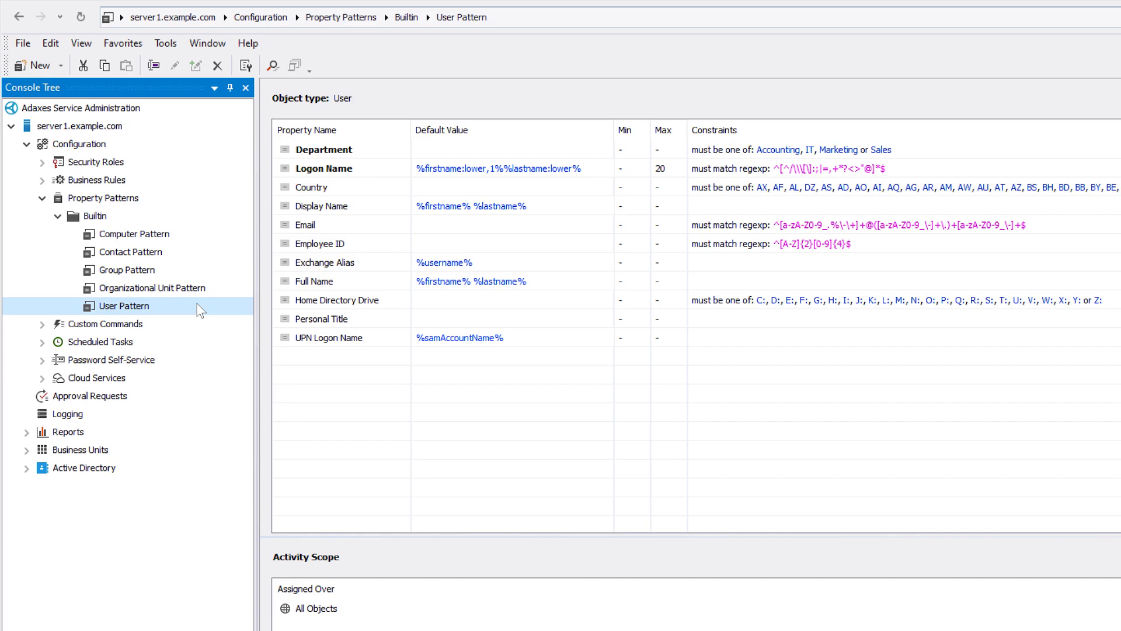
- Open the Full Name rule for editing and clear its existing default value
left_click(337, 282)
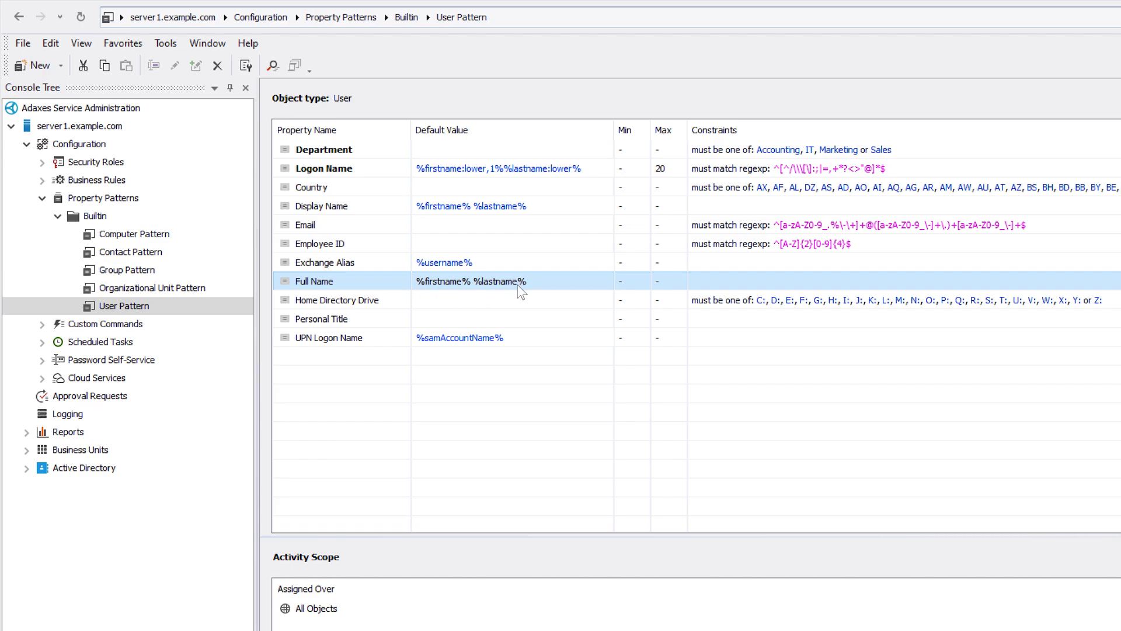
right_click(474, 284)
left_click(493, 309)
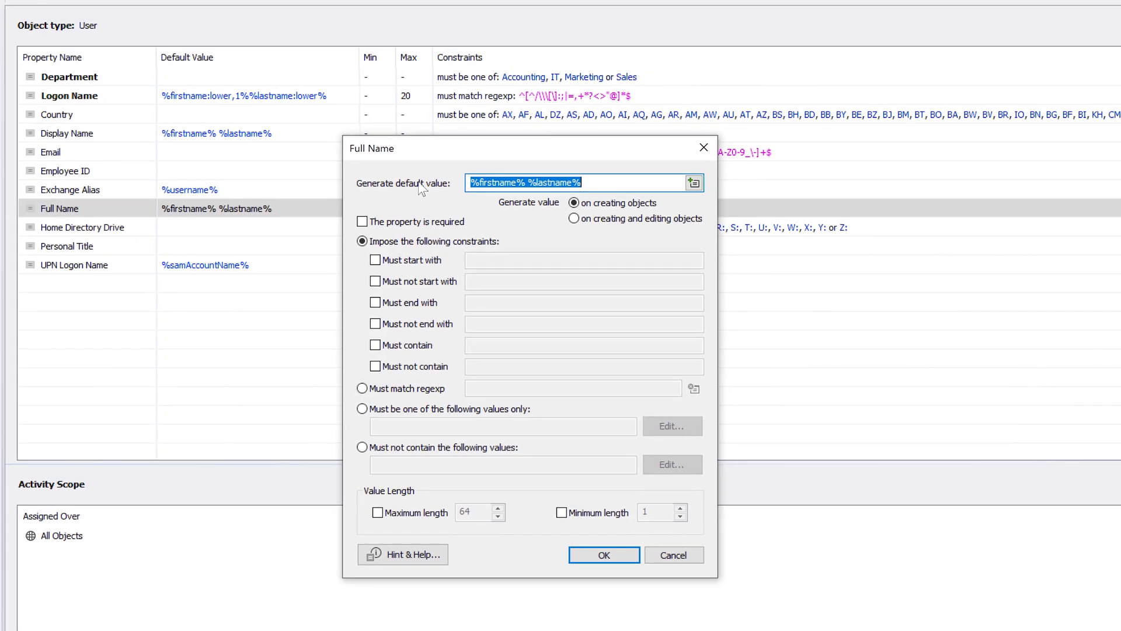
double_click(759, 255)
double_click(542, 181)
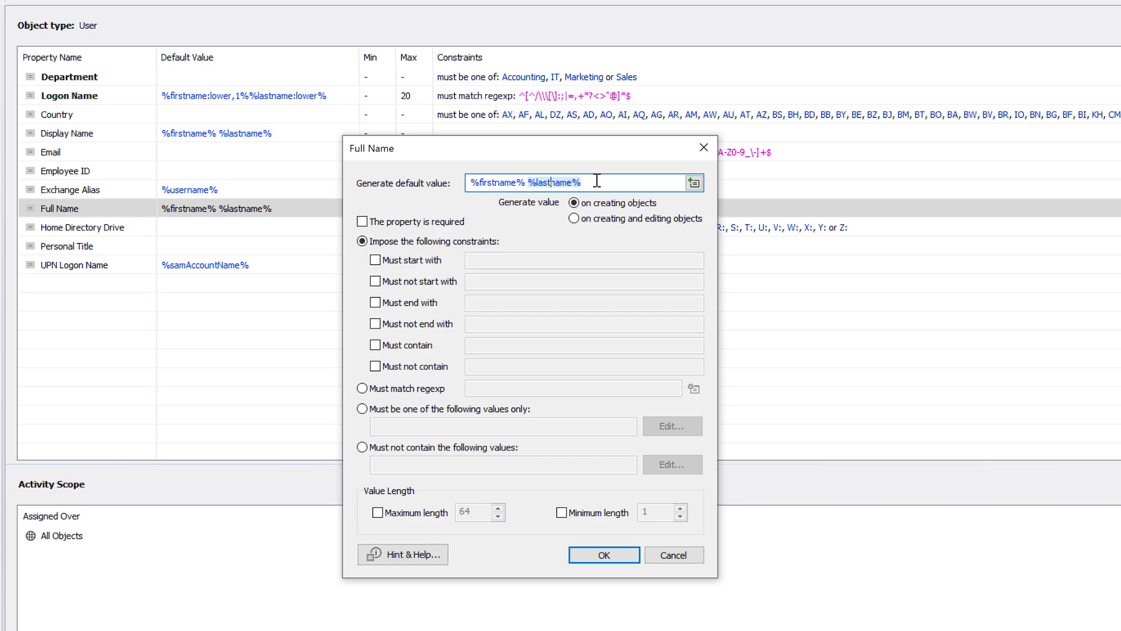
left_click_drag(597, 181, 459, 183)
key("BackSpace")
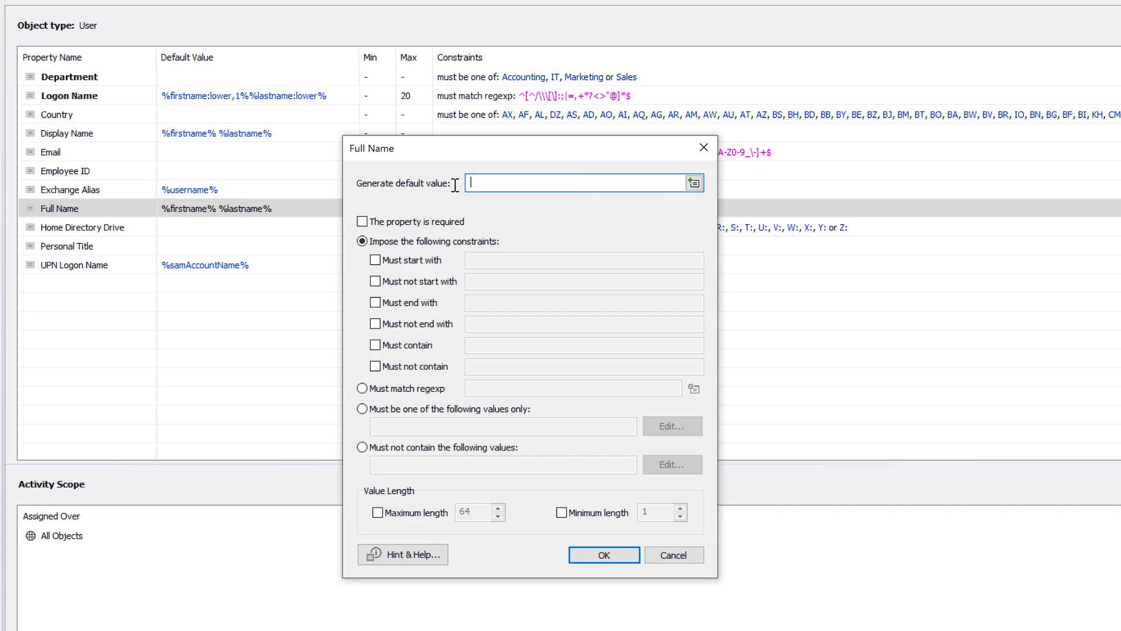
- Set the Full Name default to upper-case %lastname% followed by ', %firstname%' and save it
left_click(693, 183)
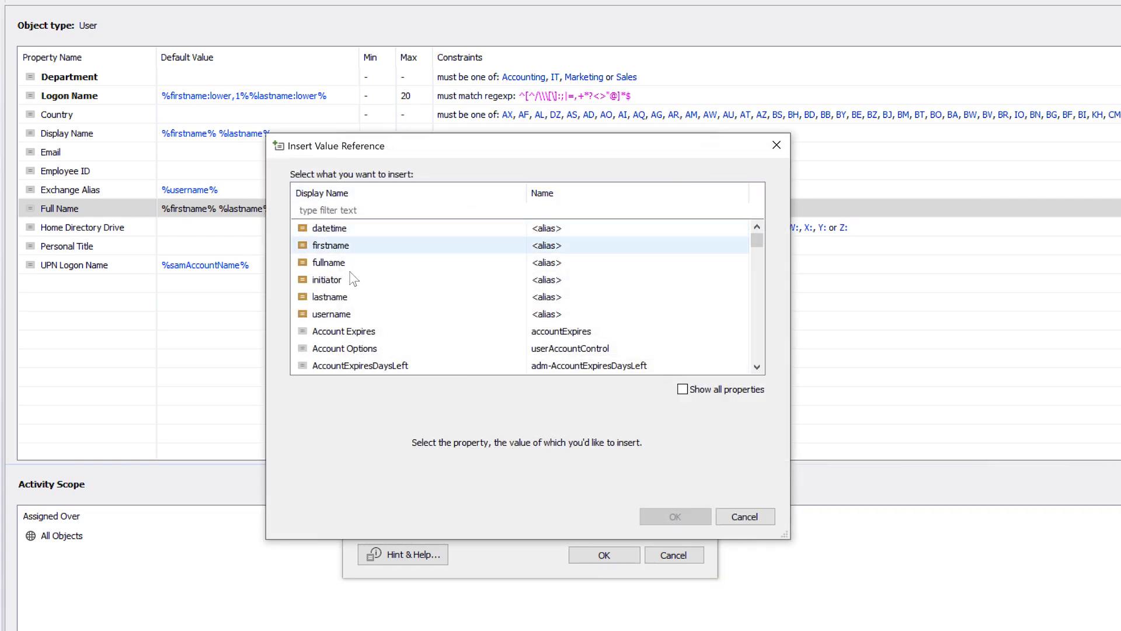
left_click(331, 296)
left_click(294, 467)
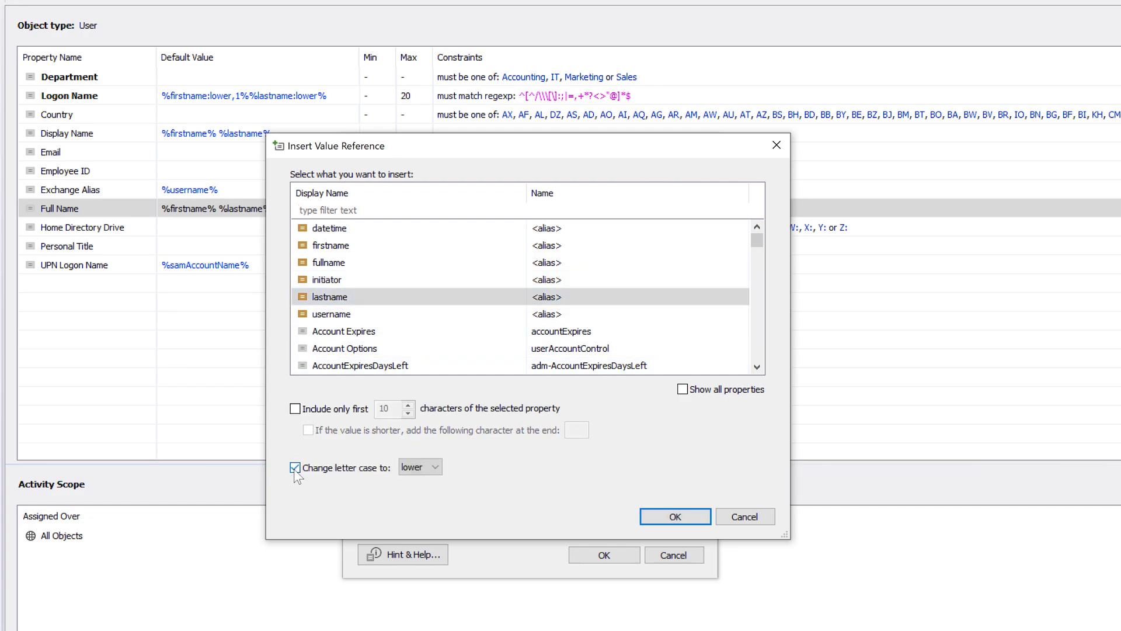
left_click(420, 467)
left_click(419, 491)
left_click(657, 519)
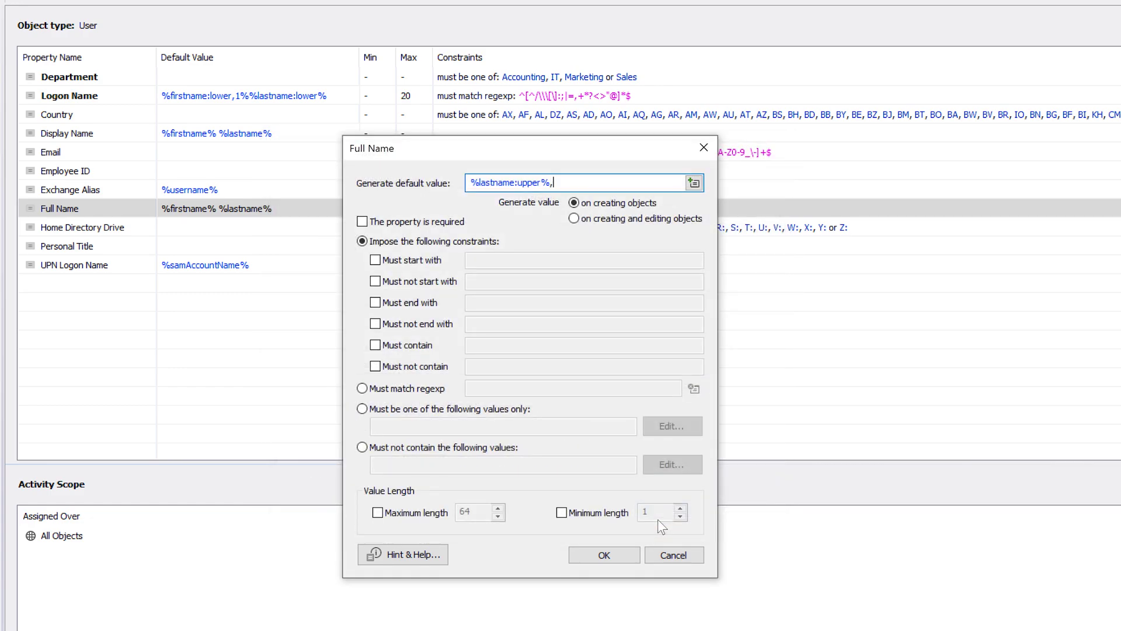
type(", %firstname%")
left_click(587, 554)
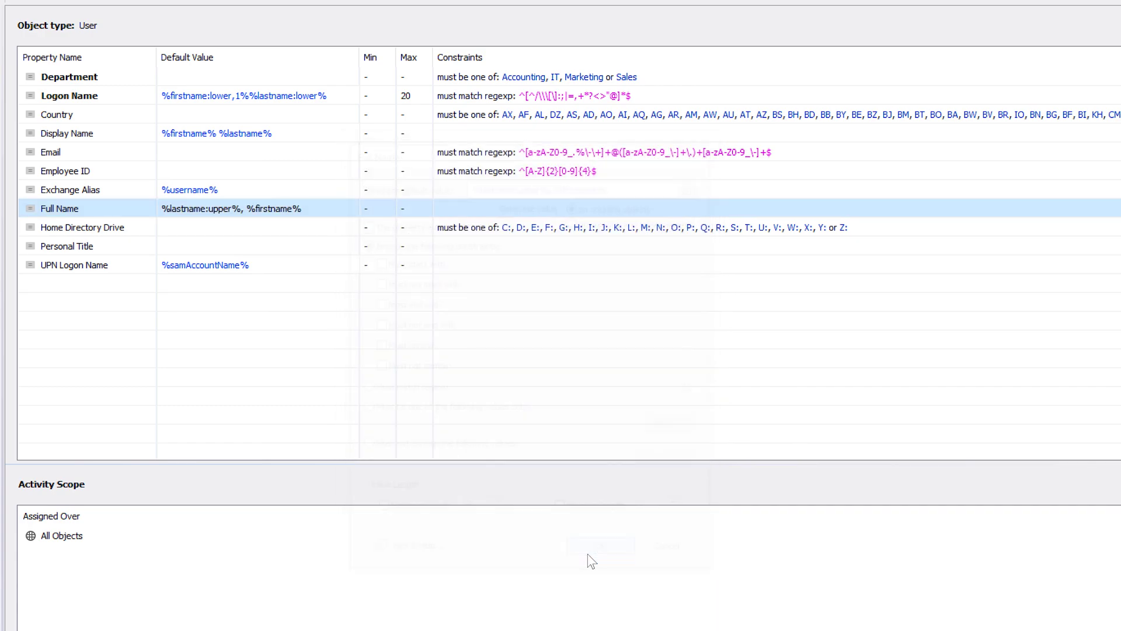
left_click(100, 102)
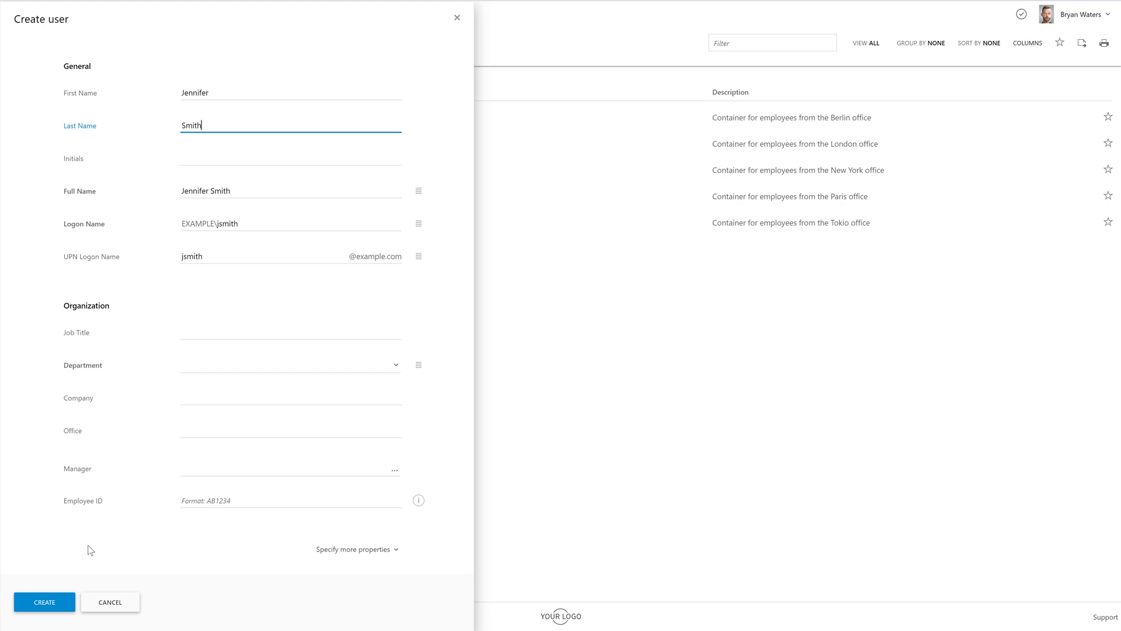
- Attempt to create the user, then pick Accounting for the required Department
left_click(47, 603)
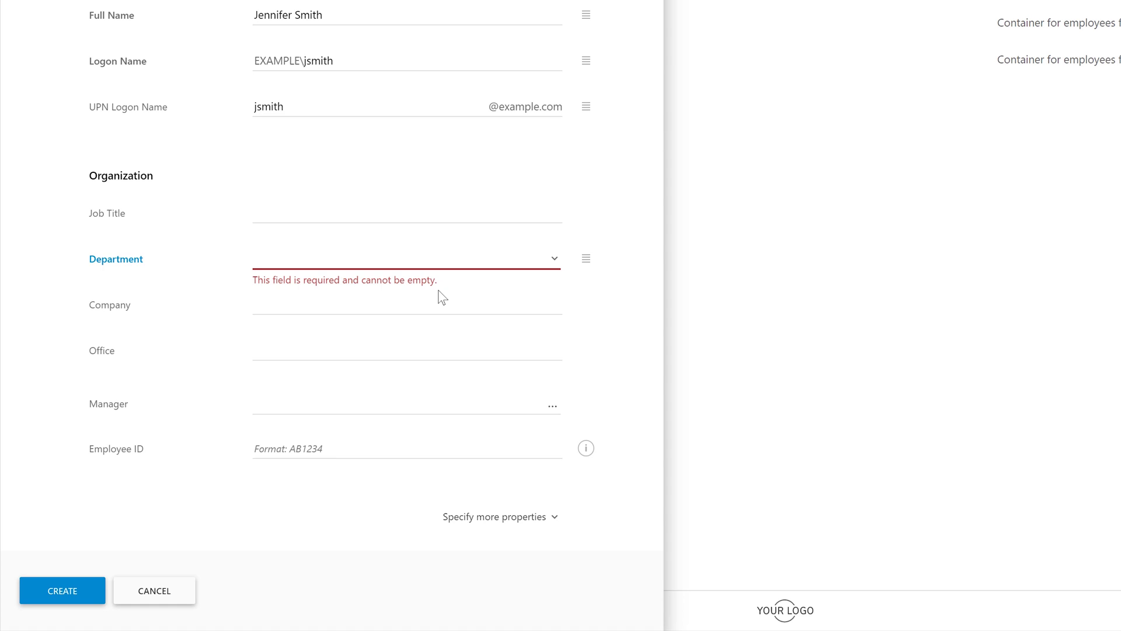
left_click(360, 269)
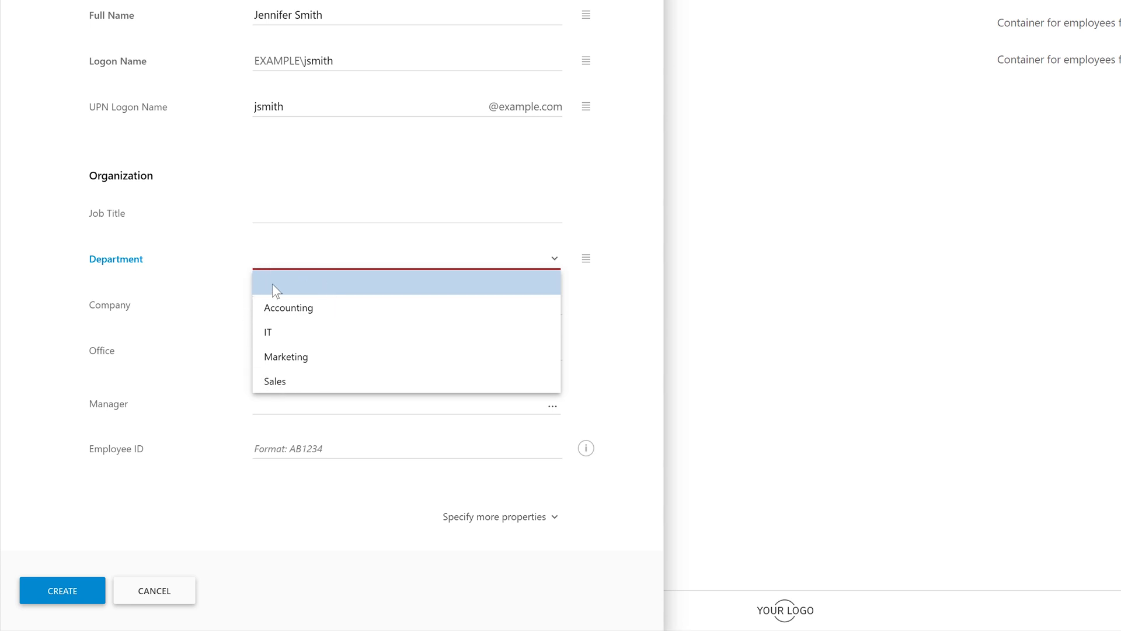
left_click(287, 314)
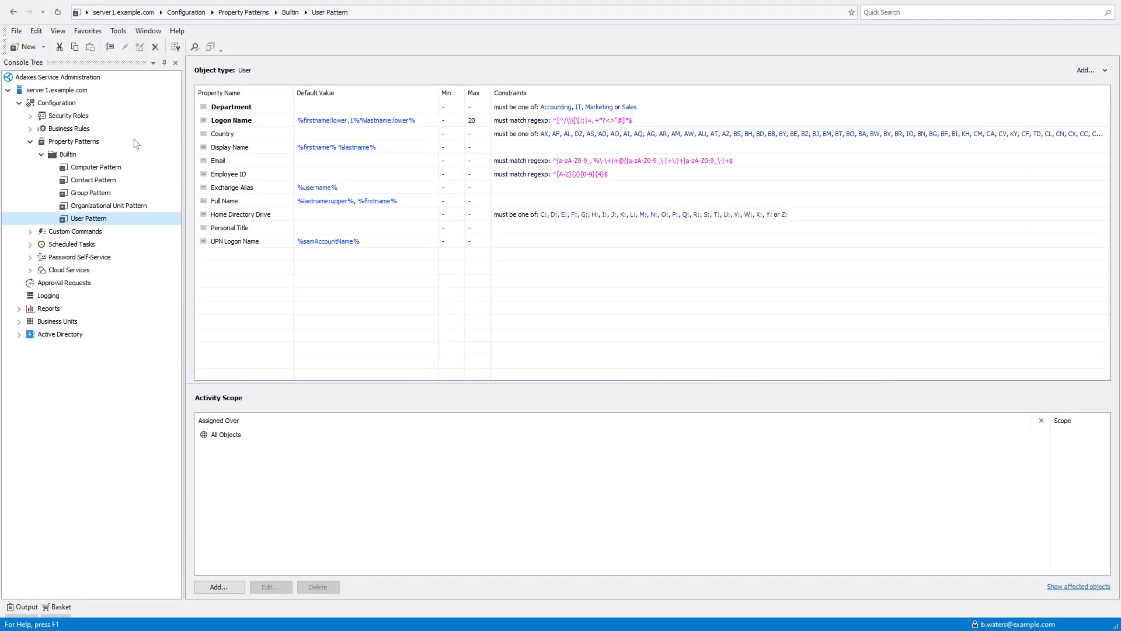
- Edit the Department rule's allowed values list and add HR to it
right_click(265, 107)
left_click(289, 127)
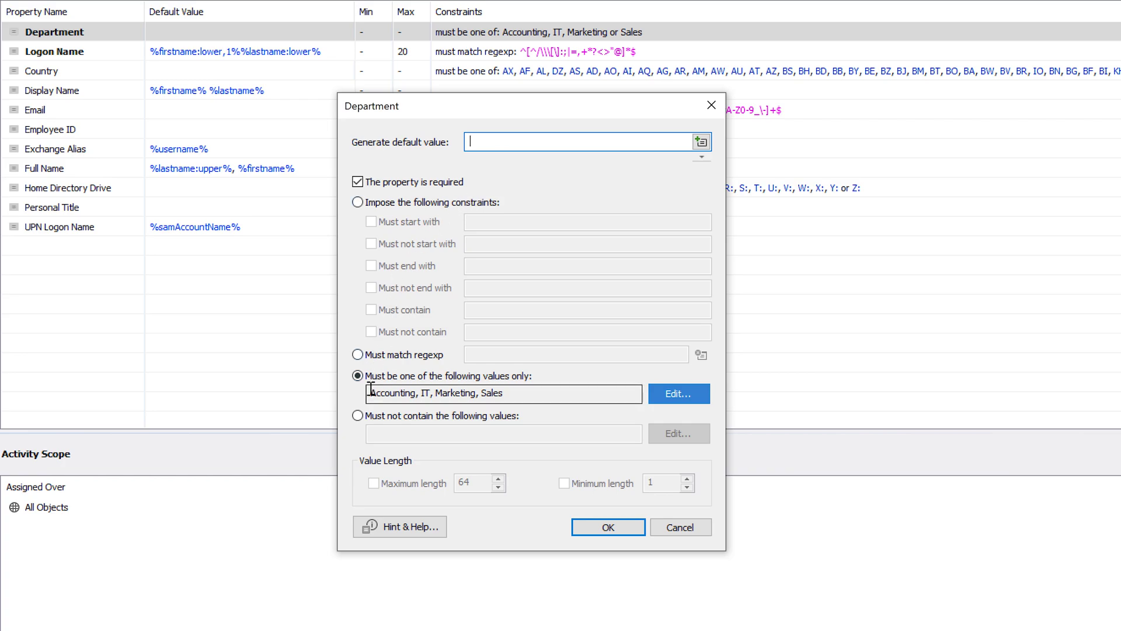
left_click_drag(369, 392, 516, 390)
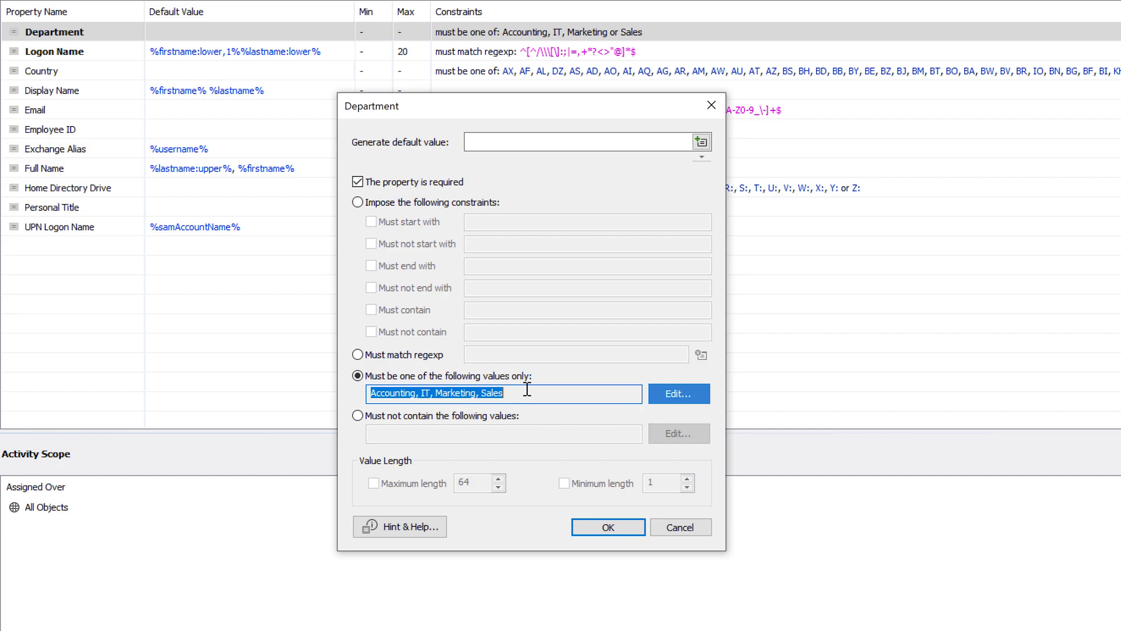
left_click(659, 395)
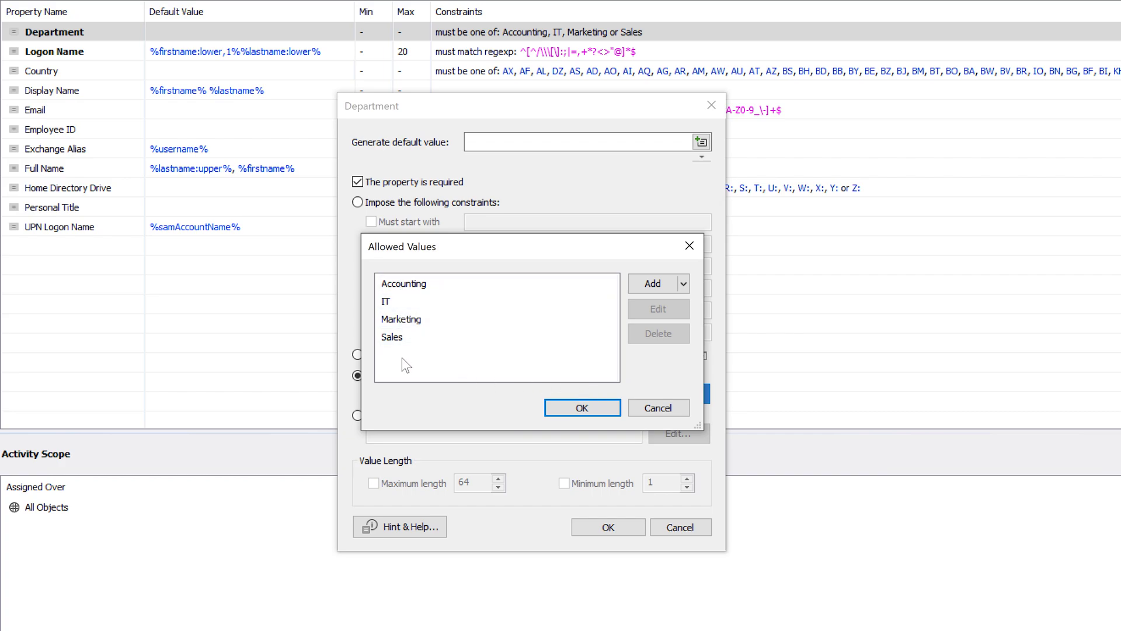
left_click(665, 285)
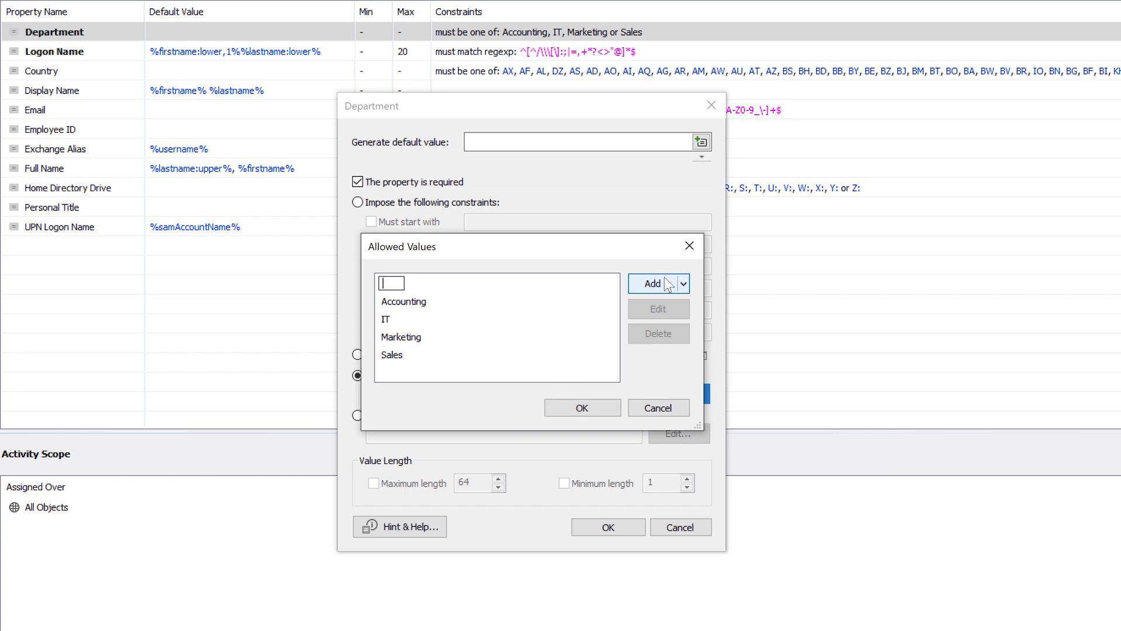
type("HR")
key("Return")
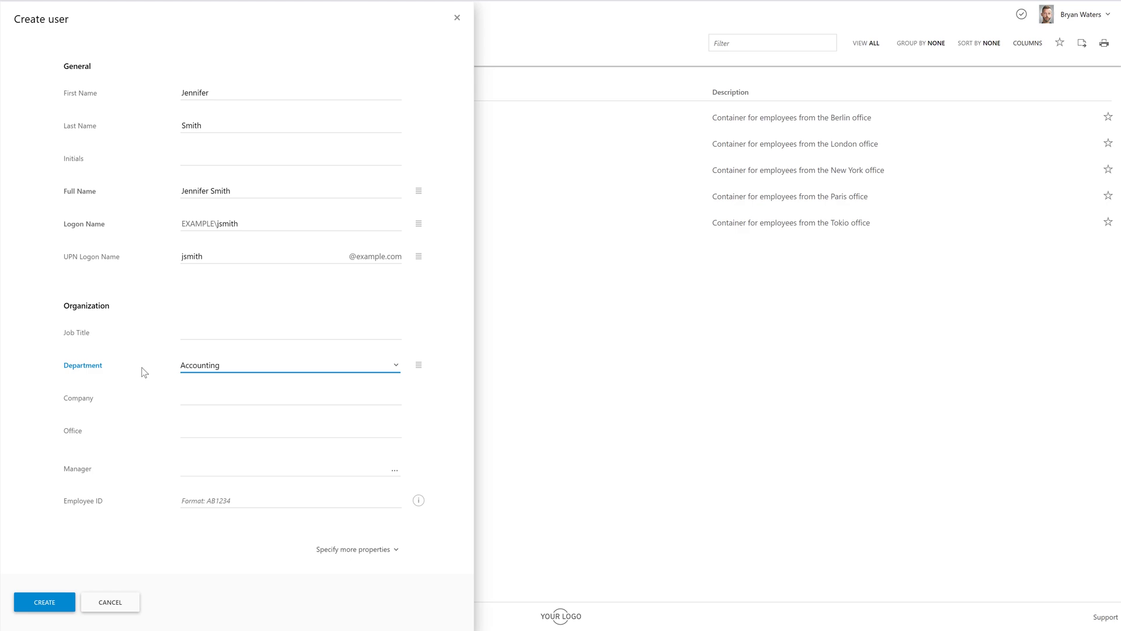
- Enter Employee ID 1213 after checking its help, then correct it to AB1213
left_click(242, 500)
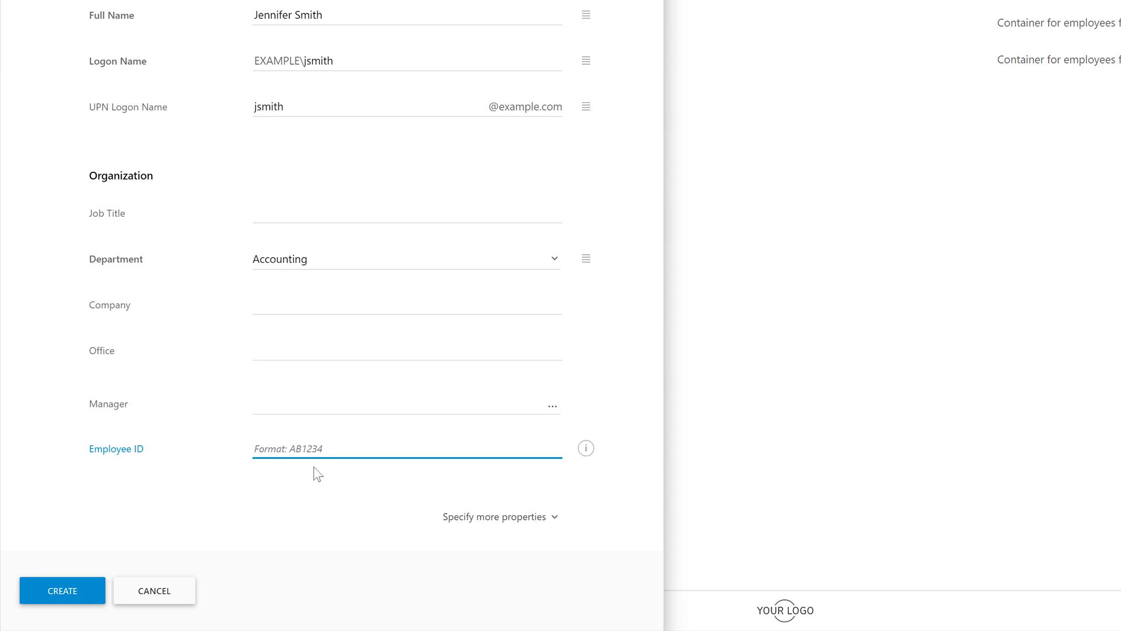
left_click(585, 451)
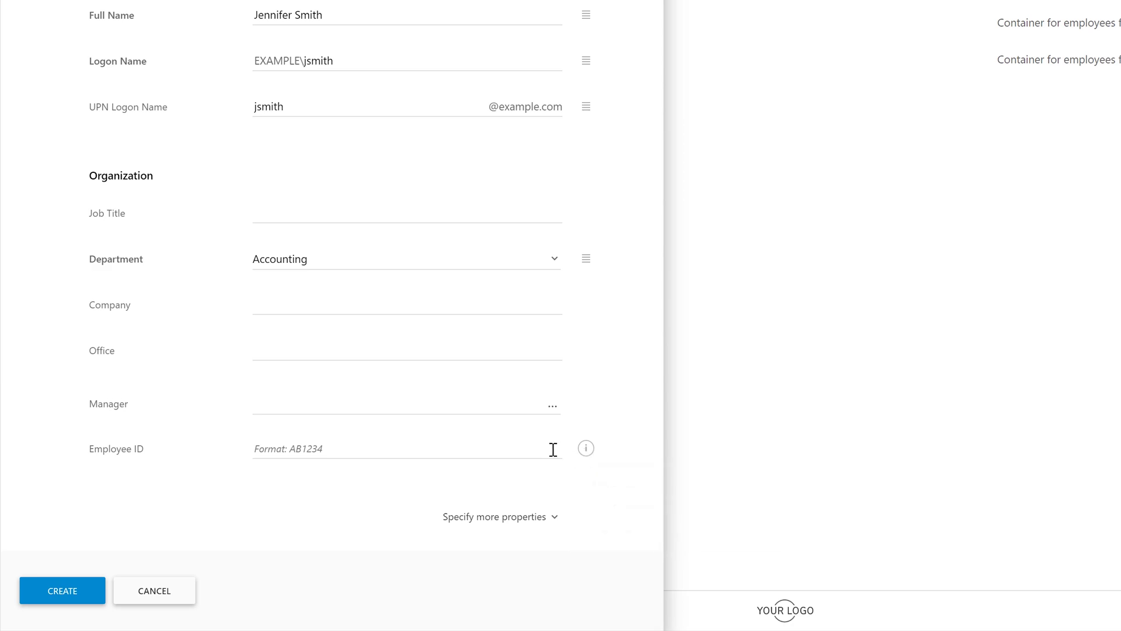
type("1213")
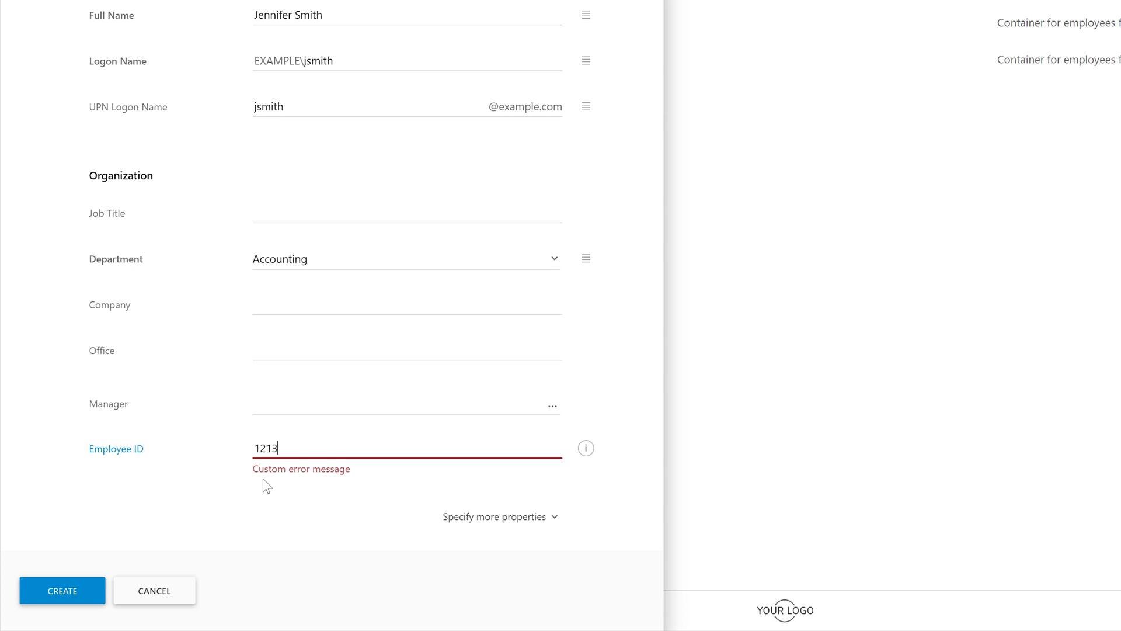
type("B")
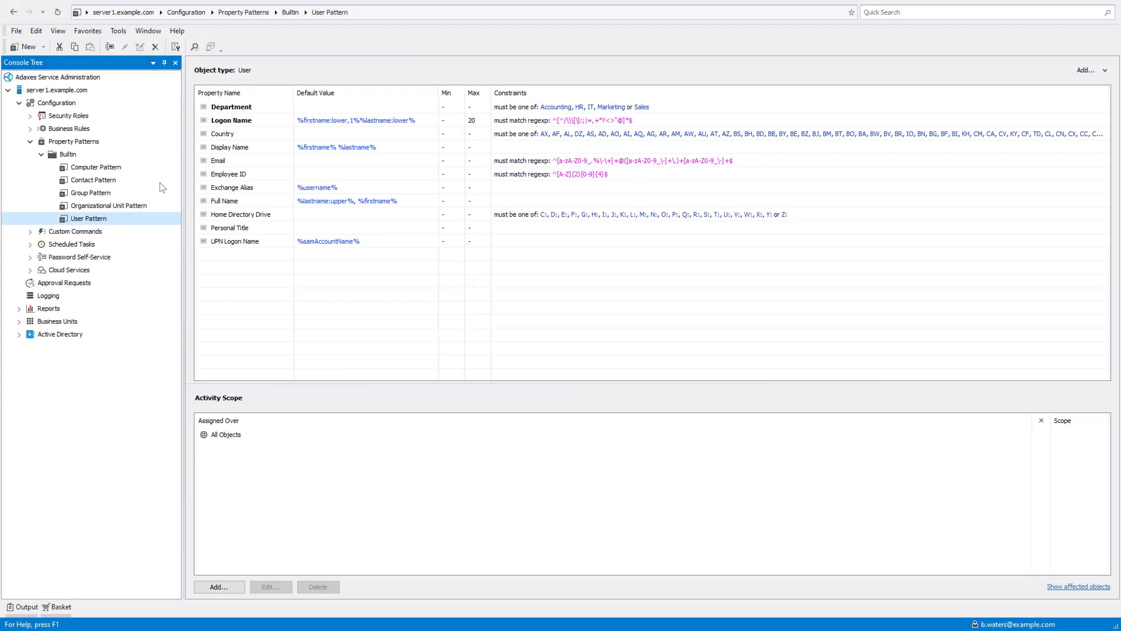
- Require Employee ID to match ^[A-Z]{2}[0-9]{4}$ and give the rule a custom error message
right_click(239, 174)
left_click(268, 196)
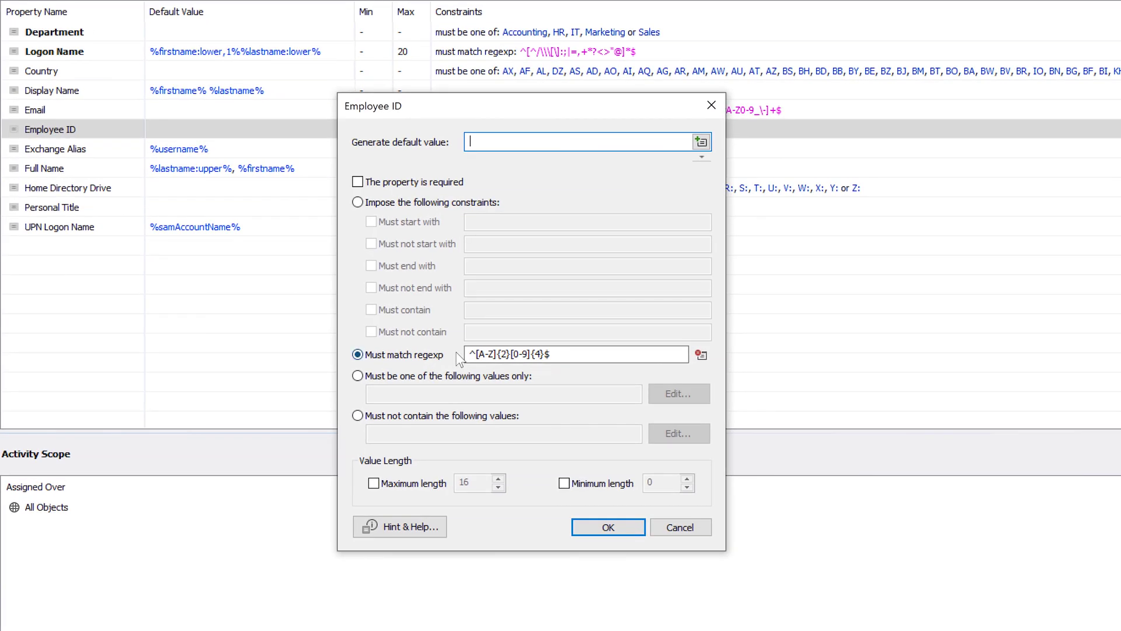
left_click_drag(483, 346, 566, 348)
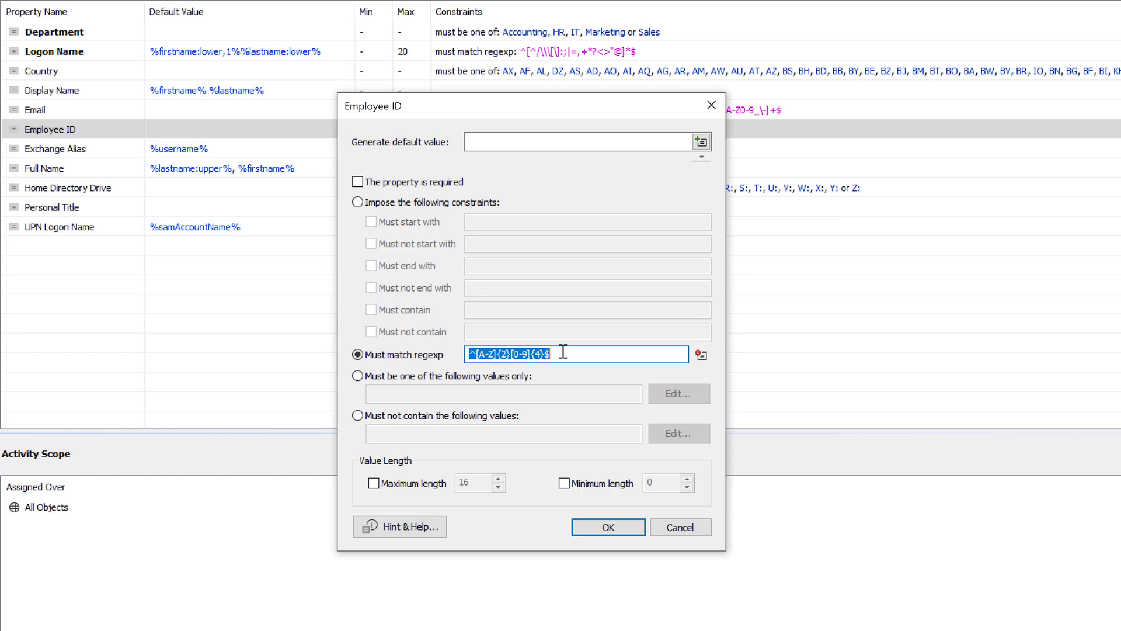
left_click(701, 355)
left_click_drag(498, 291, 394, 290)
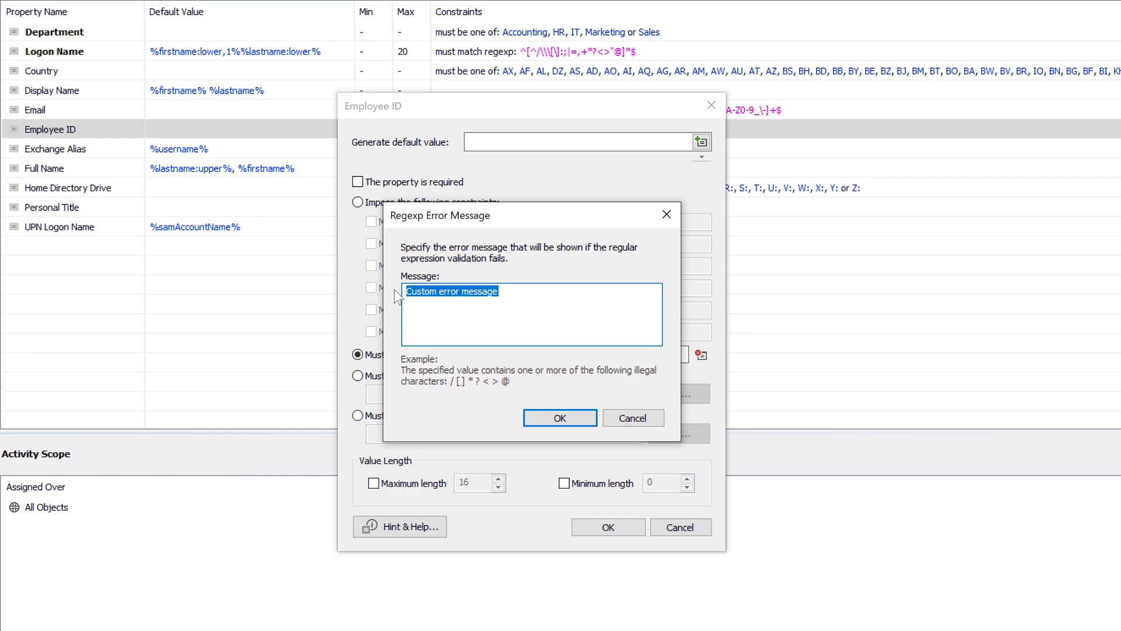
key("Return")
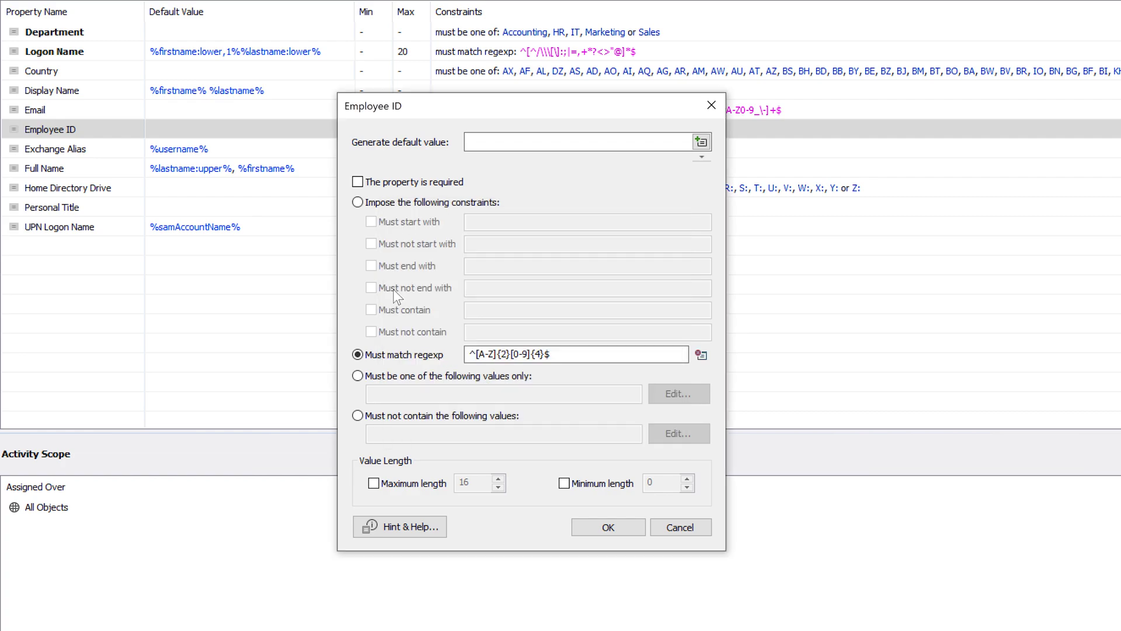
- In Employee ID's Hint & Help, edit the help text and underline 'requirement C'
left_click(403, 526)
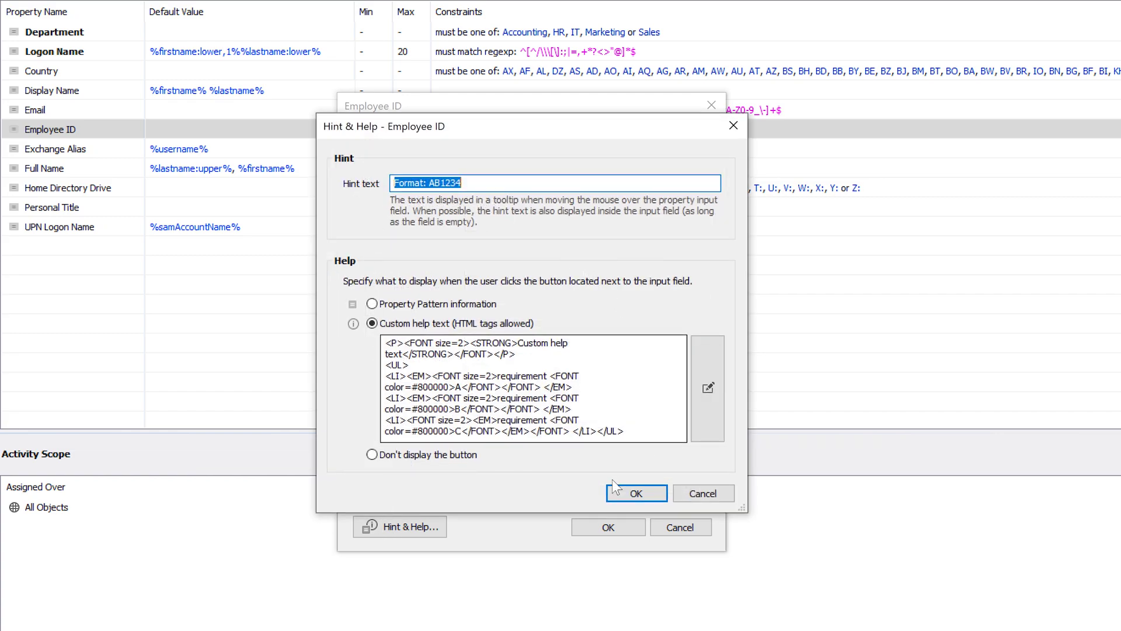
left_click(718, 360)
left_click_drag(408, 240, 333, 242)
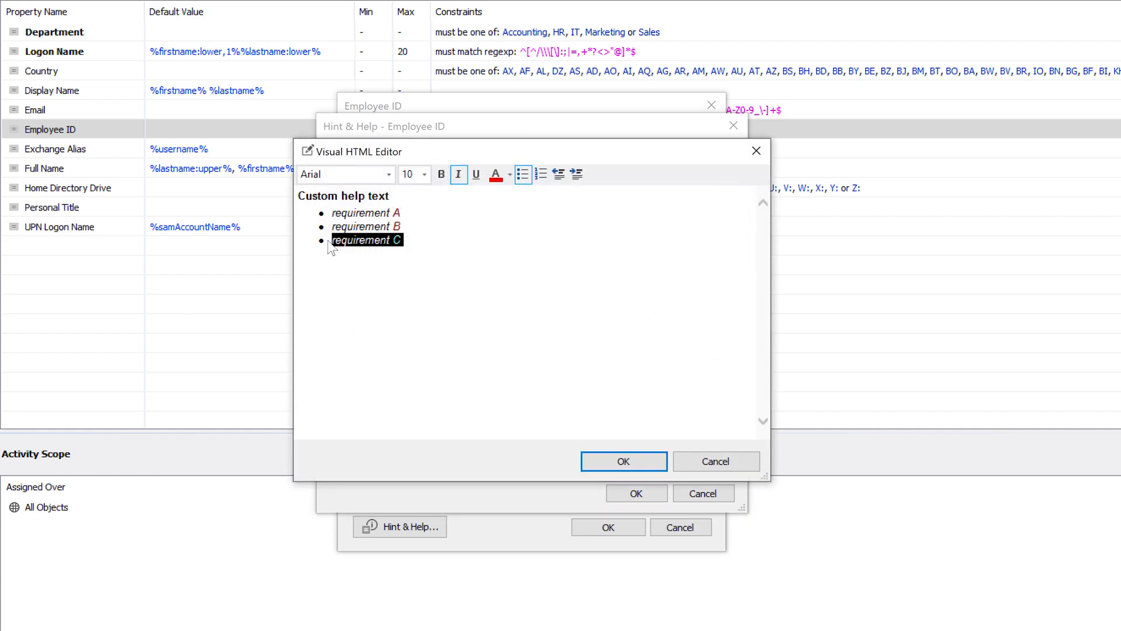
left_click(477, 175)
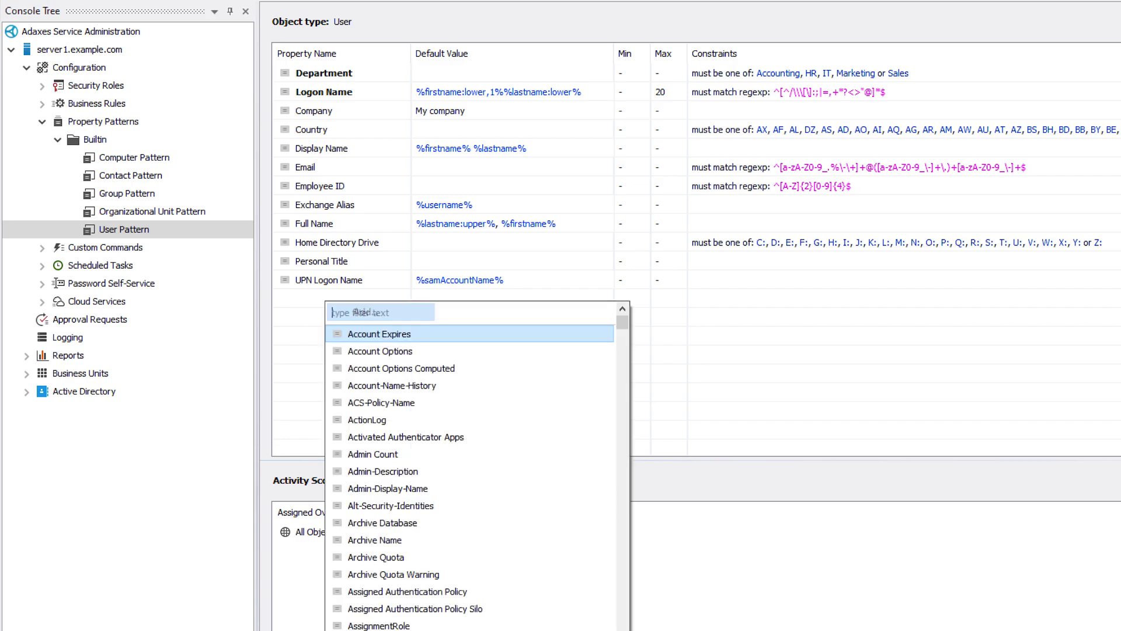
- Add a Logon Hours rule allowing Monday–Friday anytime, with Sunday and Saturday denied
type("logon")
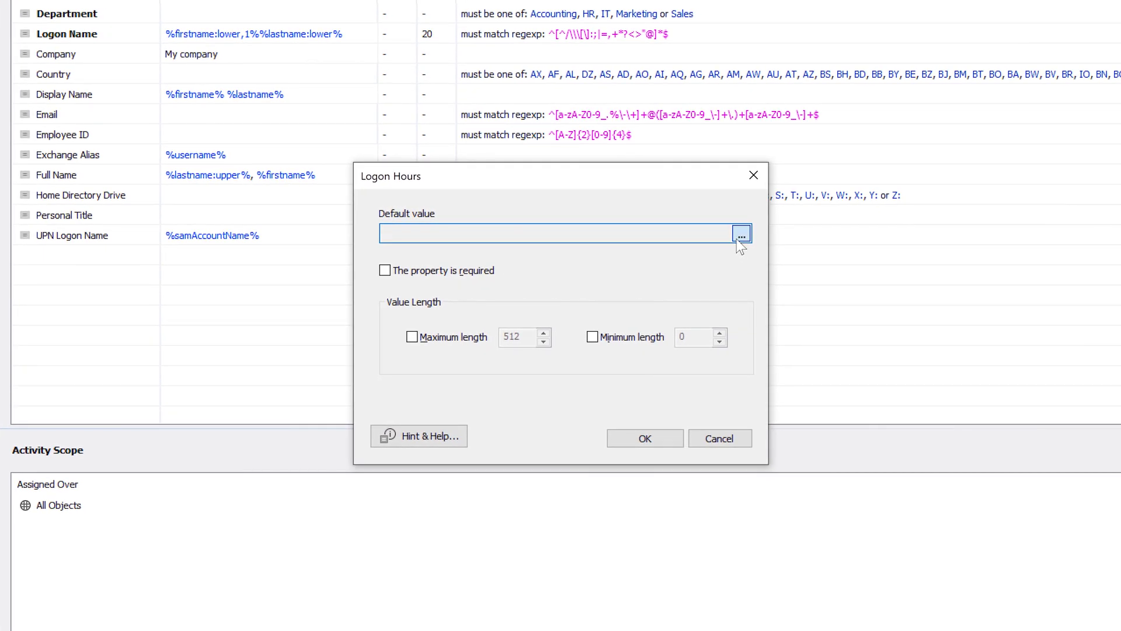
left_click(743, 233)
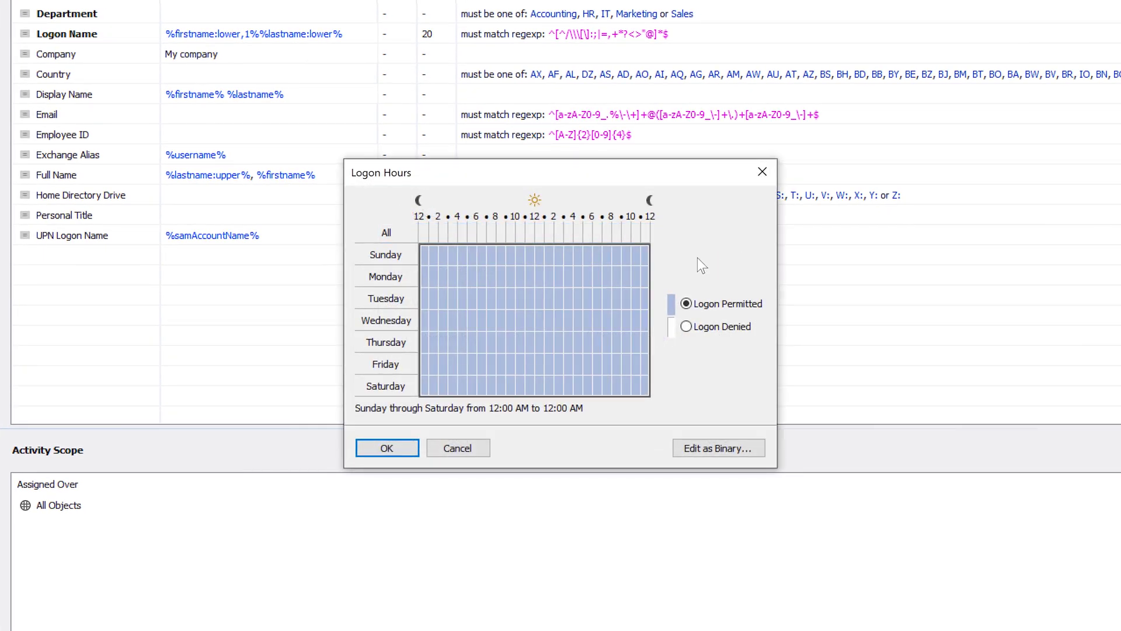
left_click(394, 253)
left_click(686, 326)
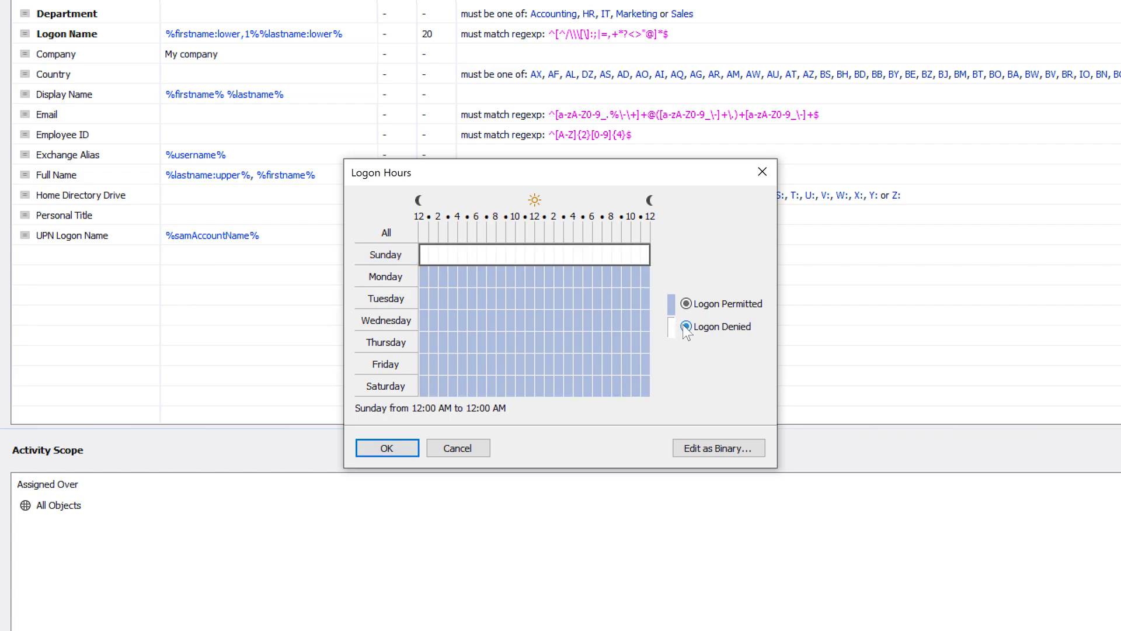
left_click(387, 386)
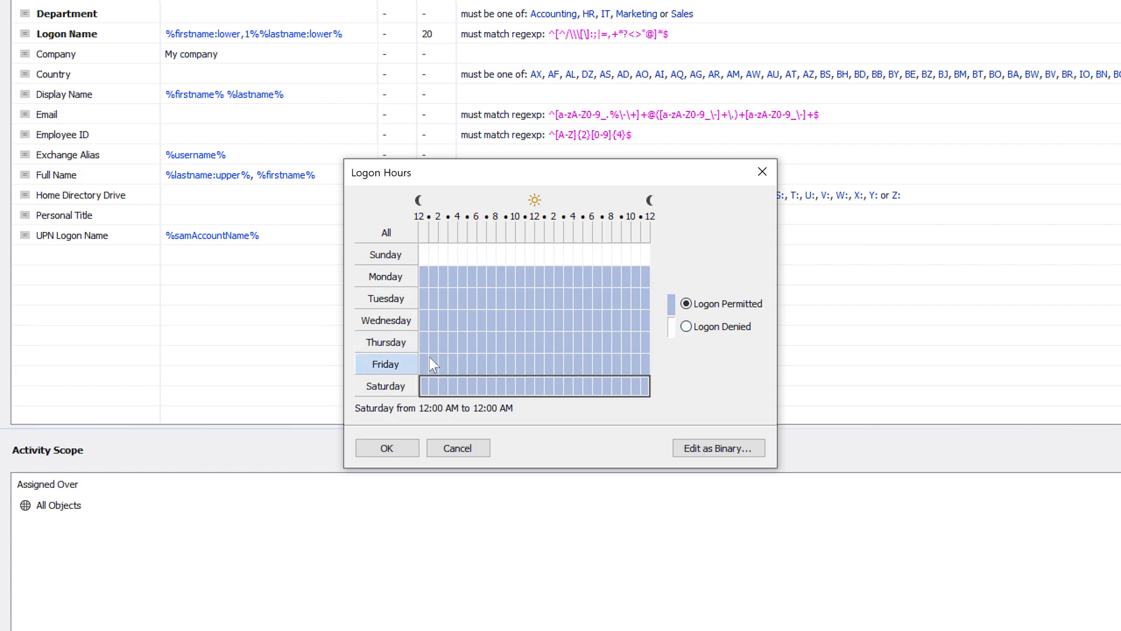
left_click(687, 326)
left_click(390, 445)
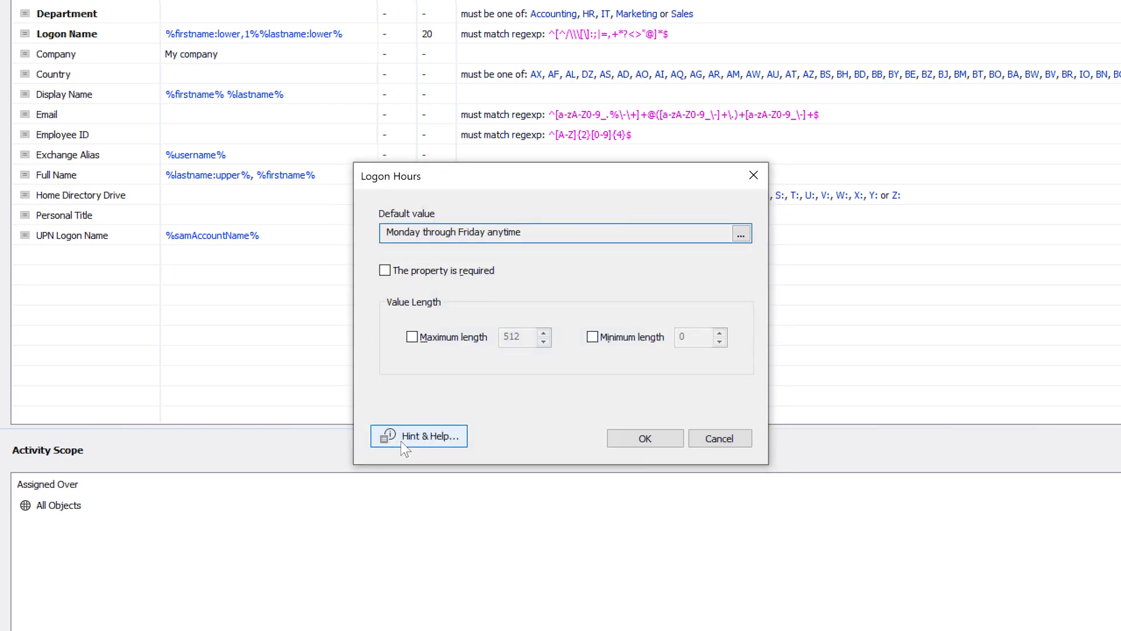
left_click(630, 433)
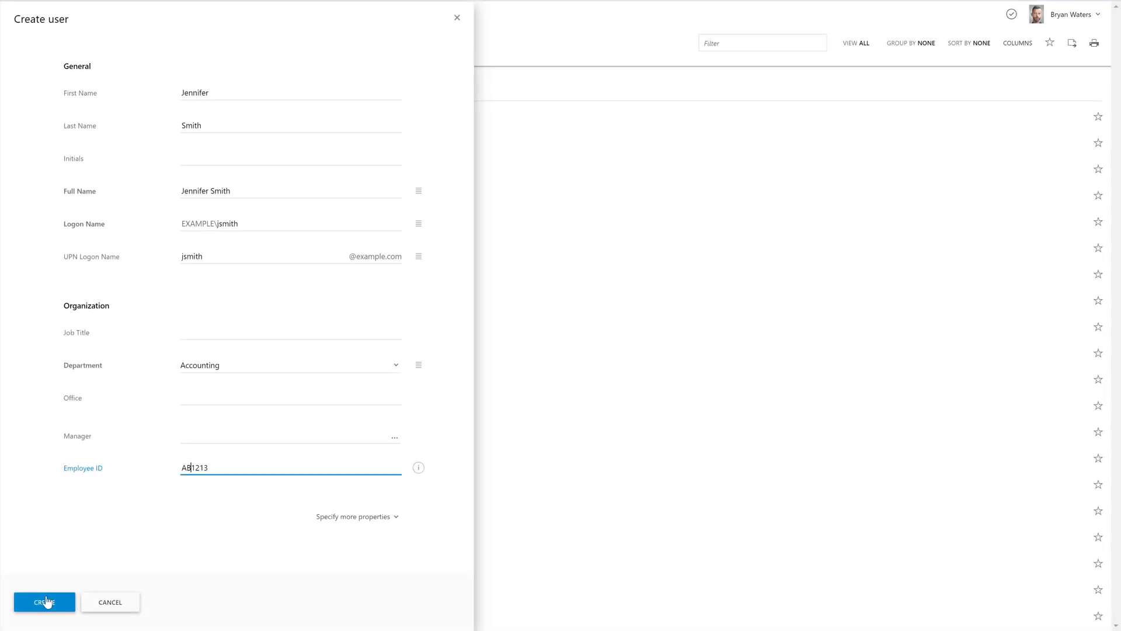
- Create the user, dismiss the Success panel, and expand Logon Hours to show Monday–Friday anytime
left_click(44, 601)
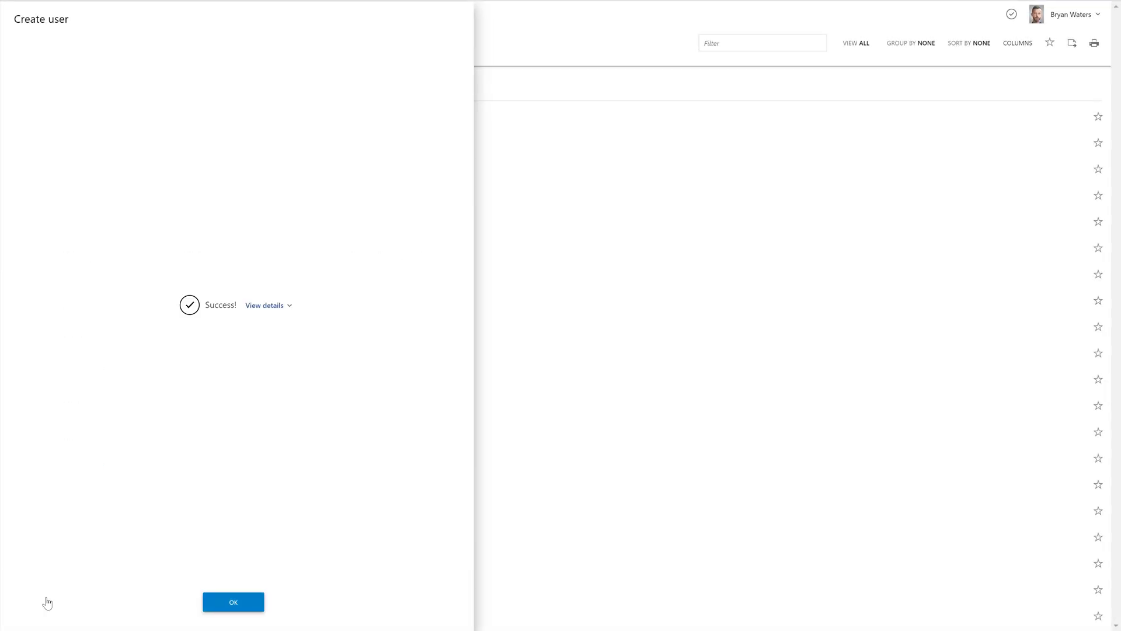
left_click(214, 603)
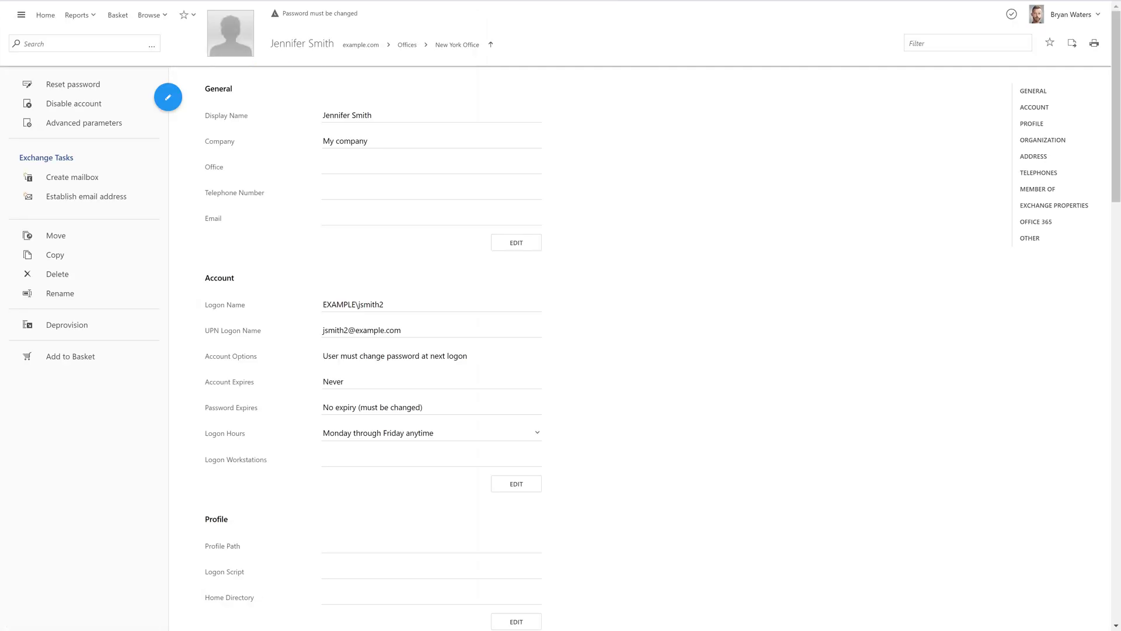
left_click(386, 435)
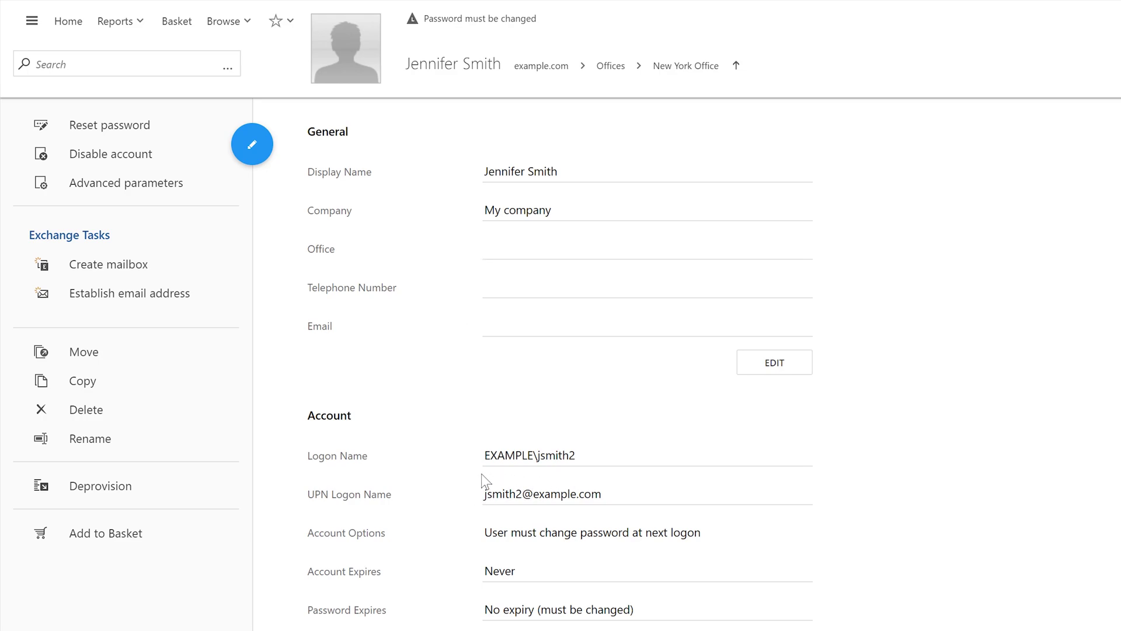
left_click_drag(577, 455, 571, 455)
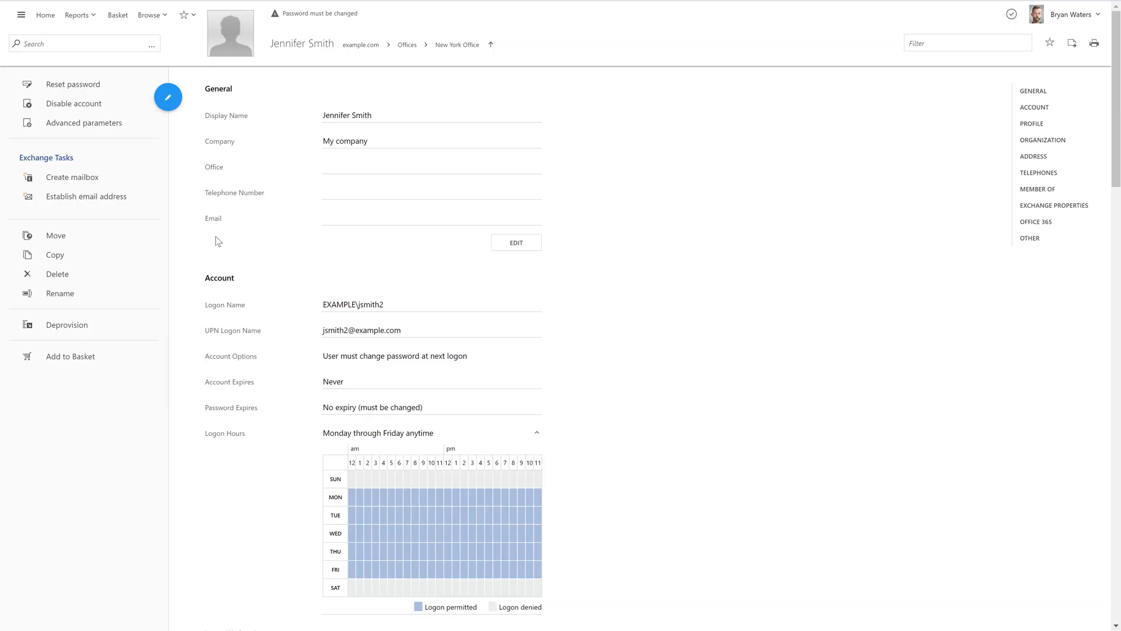
- Rename the user by replacing the Last Name value with a new surname
left_click(105, 294)
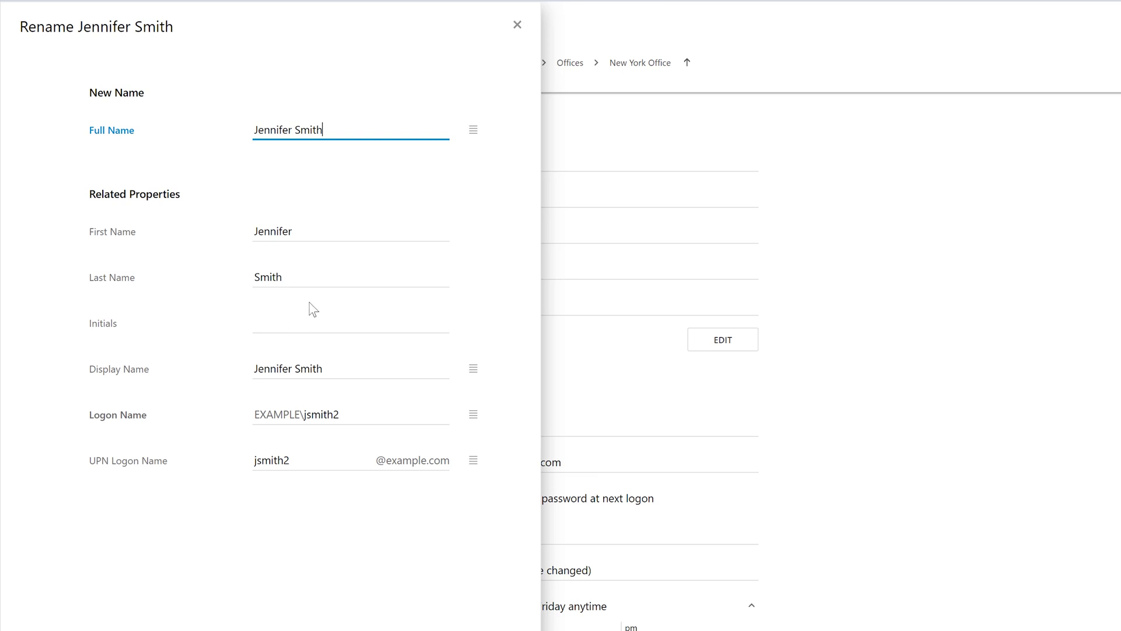
left_click(218, 276)
type("Connor")
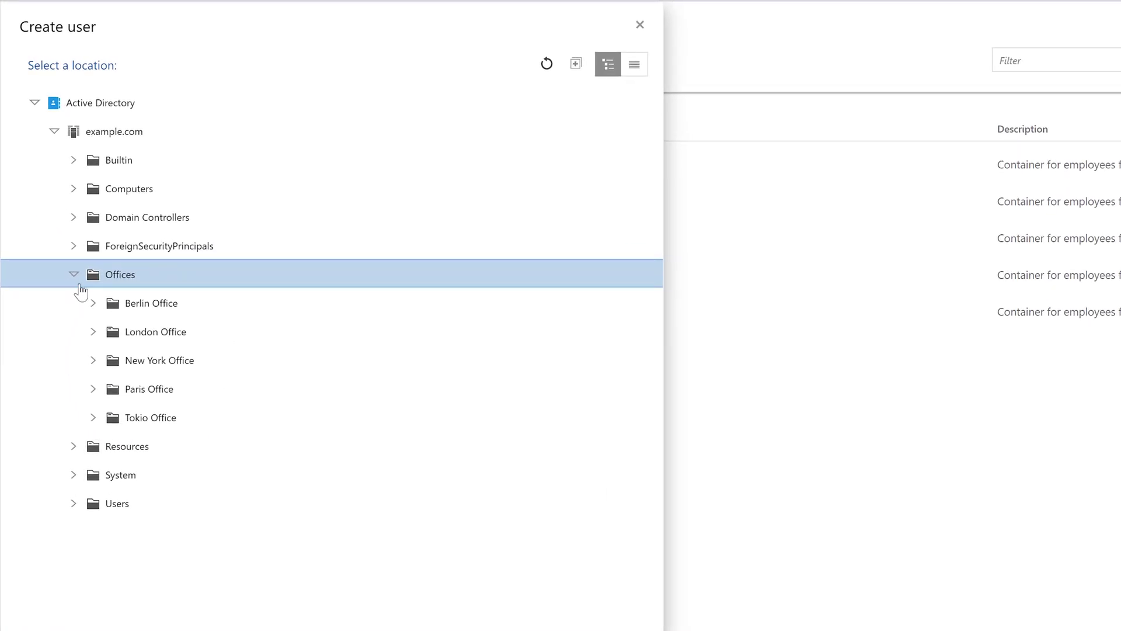
- Choose London Office as the location and view its allowed Department values
left_click(135, 336)
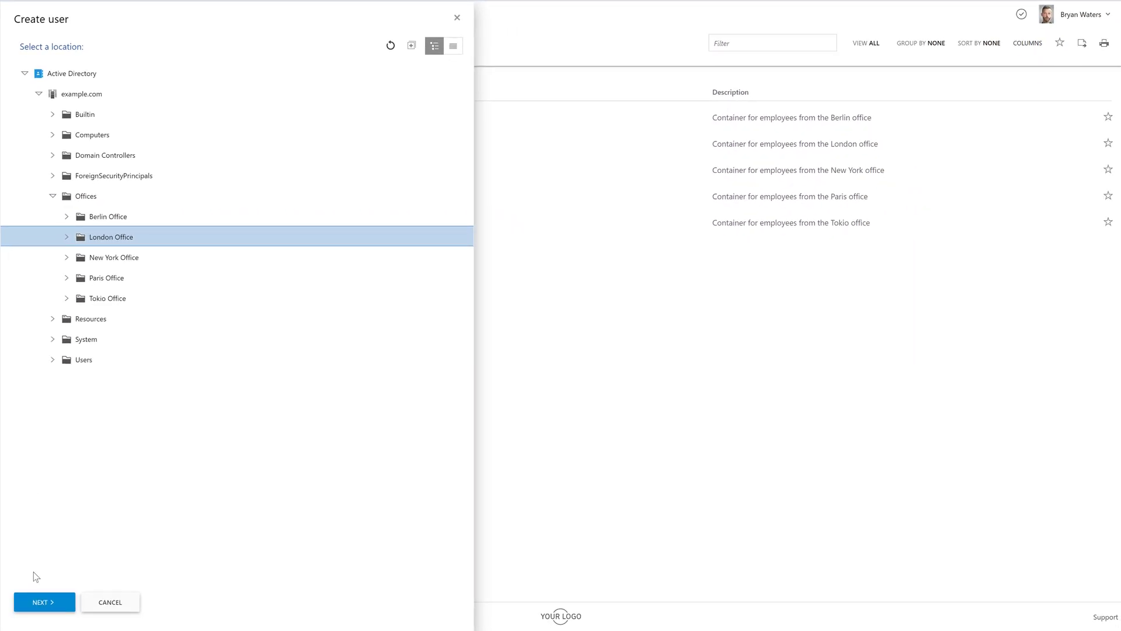
left_click(42, 601)
left_click(228, 371)
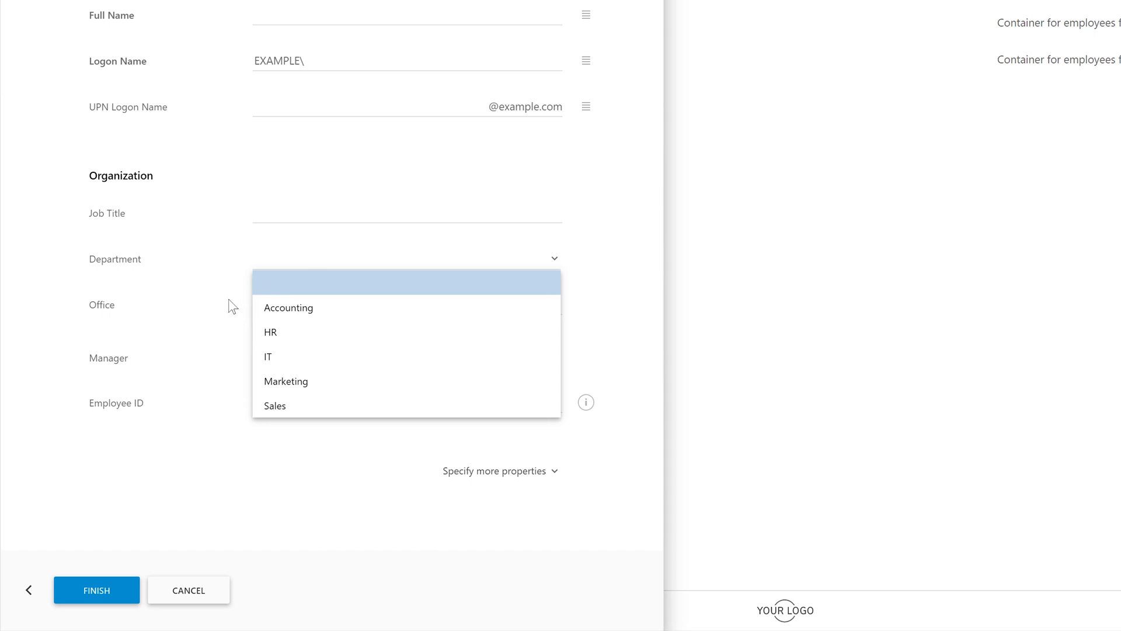
- Switch the location to Berlin Office and view its Buchhaltung, F&E-Abteilung, Finanzabteilung departments
left_click(28, 589)
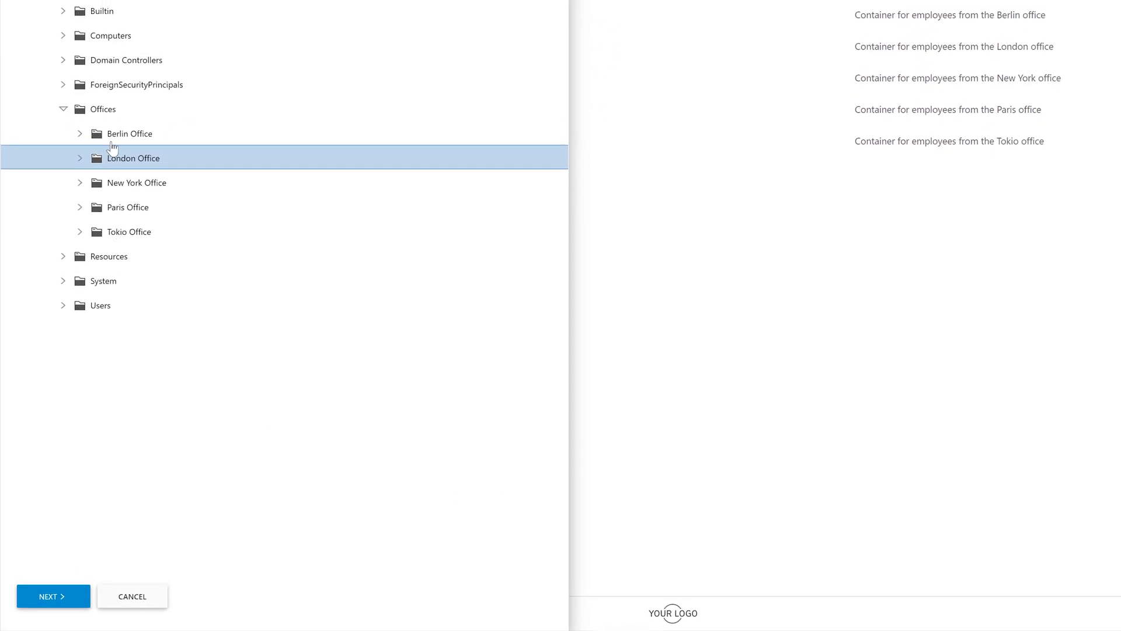
left_click(111, 138)
left_click(50, 596)
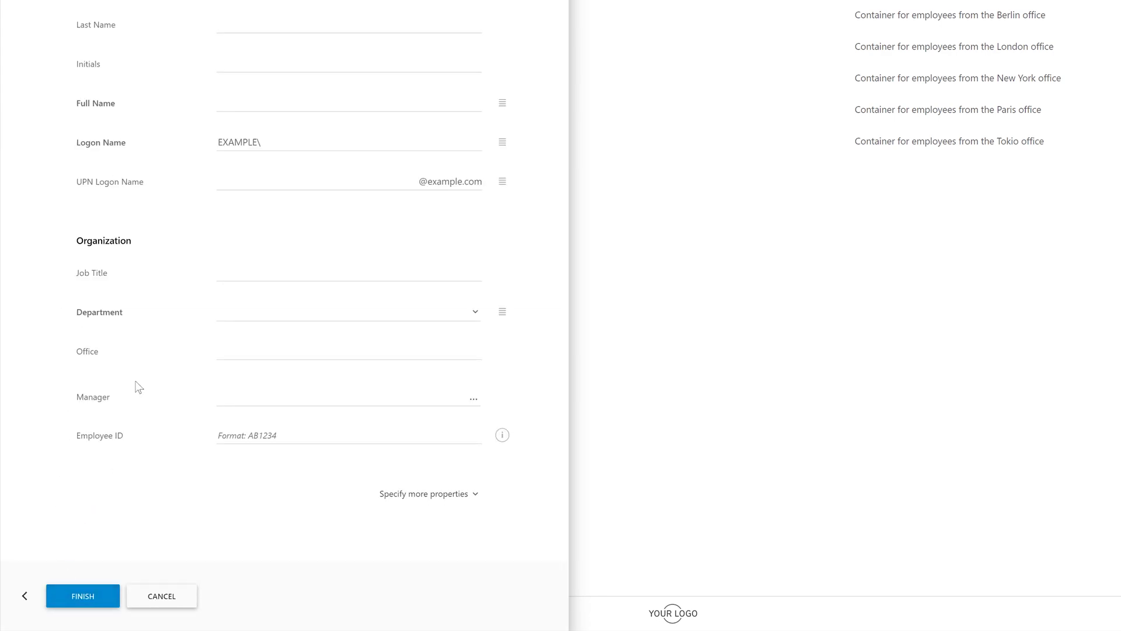
left_click(285, 315)
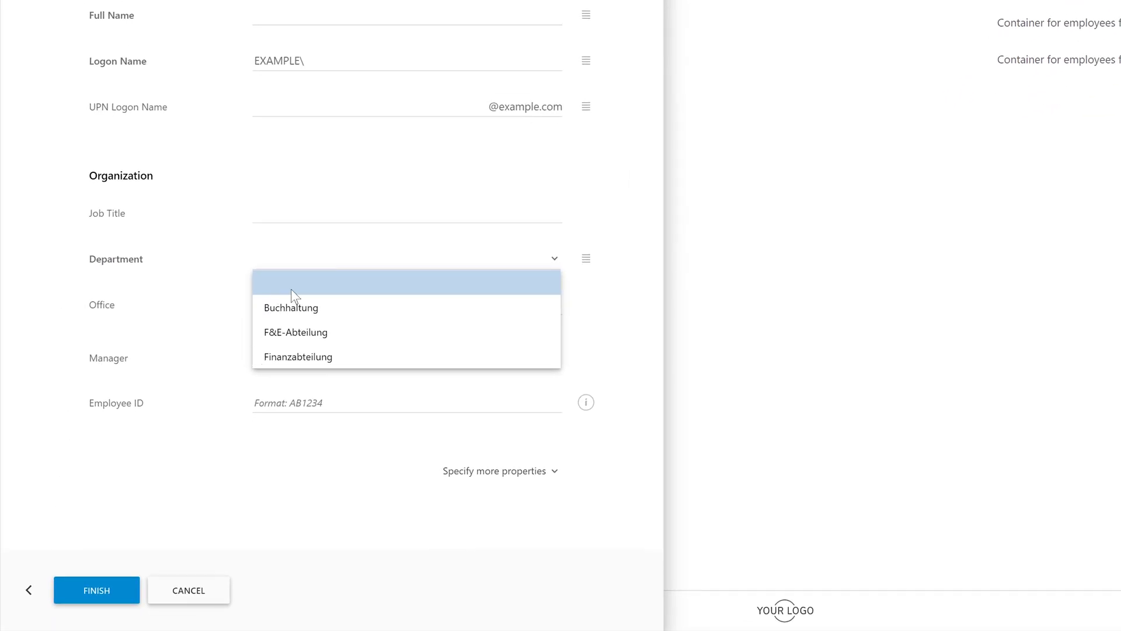